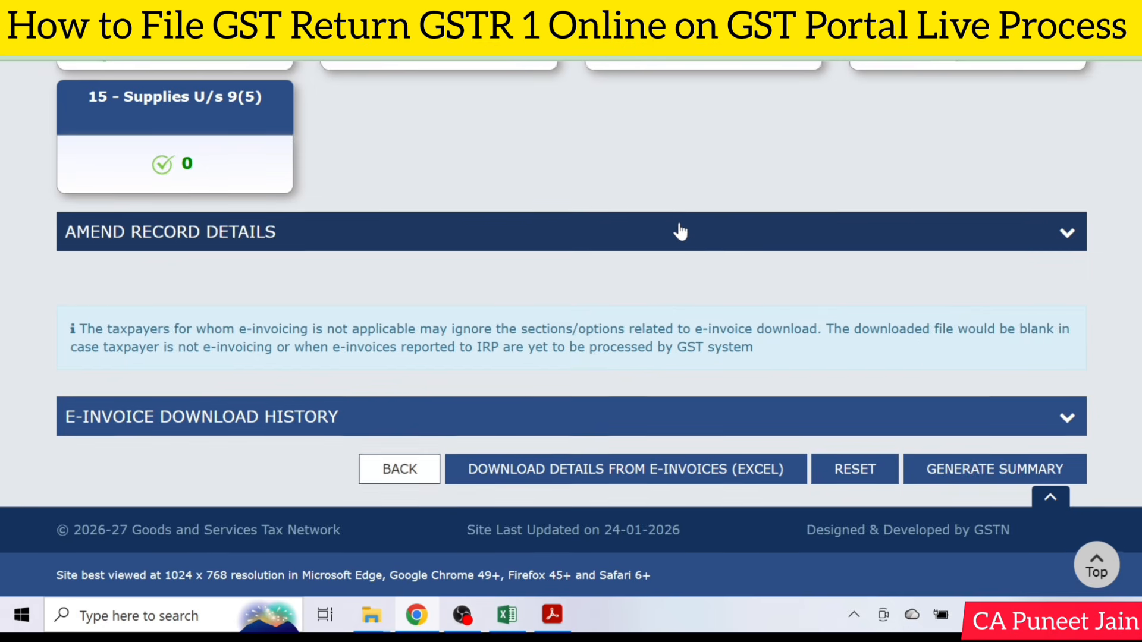
Start adding a new invoice record under 4A, 4B, 6B, 6C - B2B, SEZ, DE Invoices.
{"action": "scroll", "coordinate": [684, 235], "scroll_direction": "up", "scroll_amount": 6}
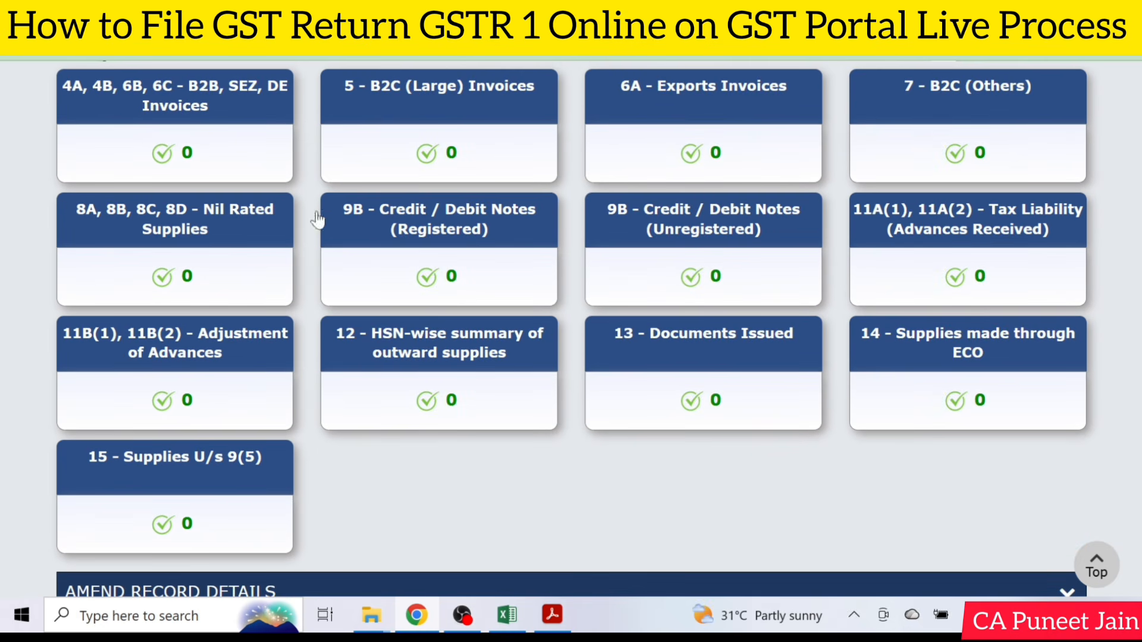
{"action": "left_click", "coordinate": [168, 126]}
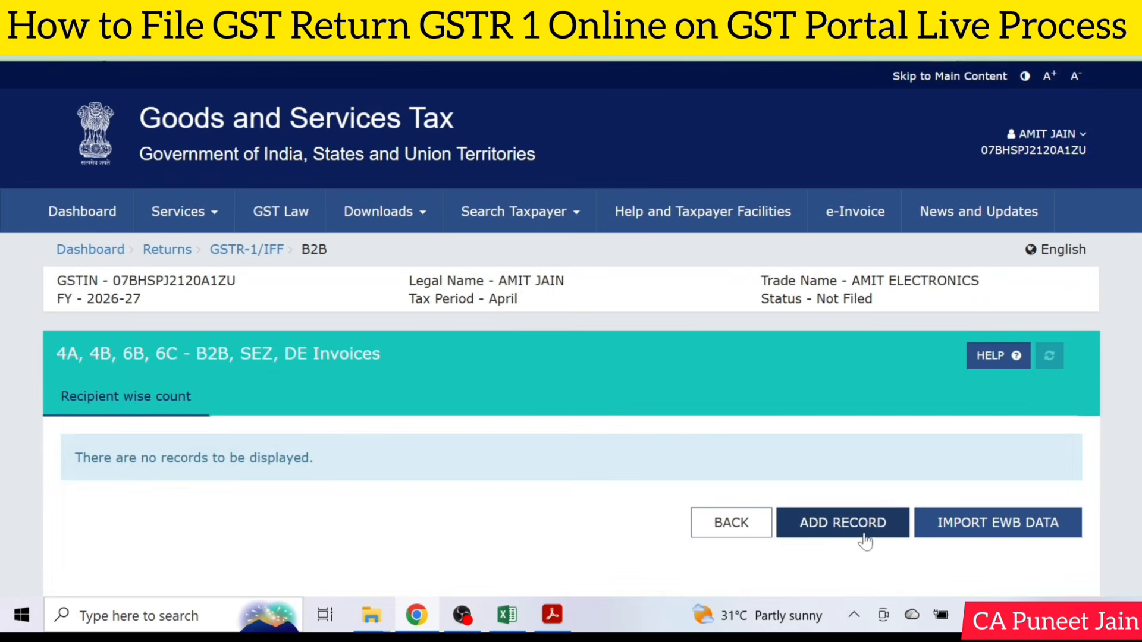
{"action": "left_click", "coordinate": [864, 534]}
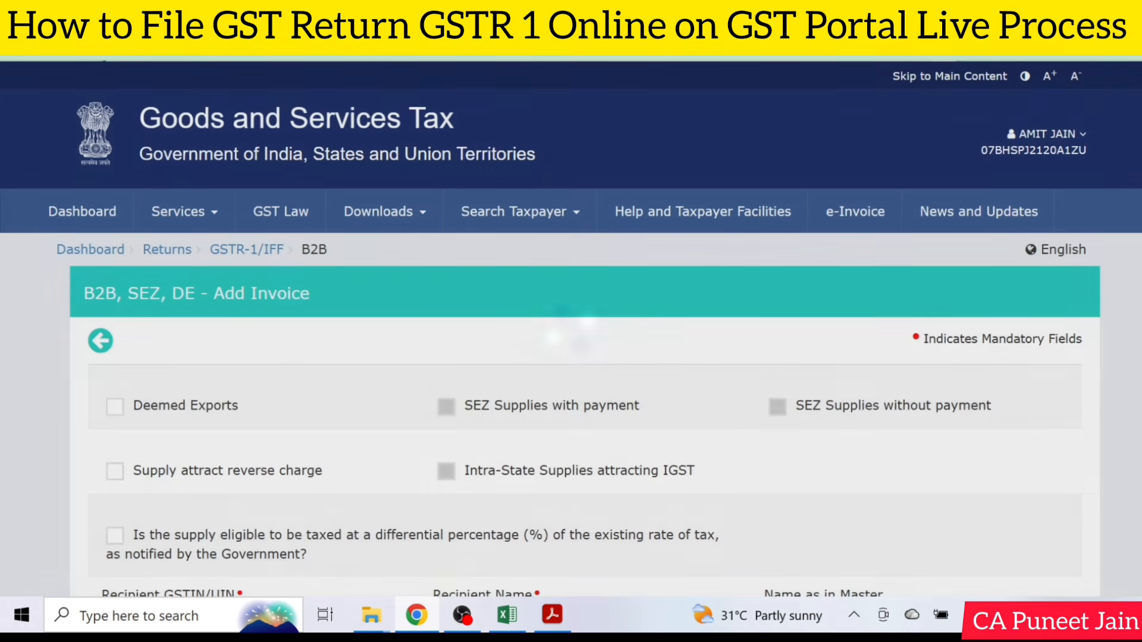
{"action": "scroll", "coordinate": [277, 285], "scroll_direction": "down", "scroll_amount": 5}
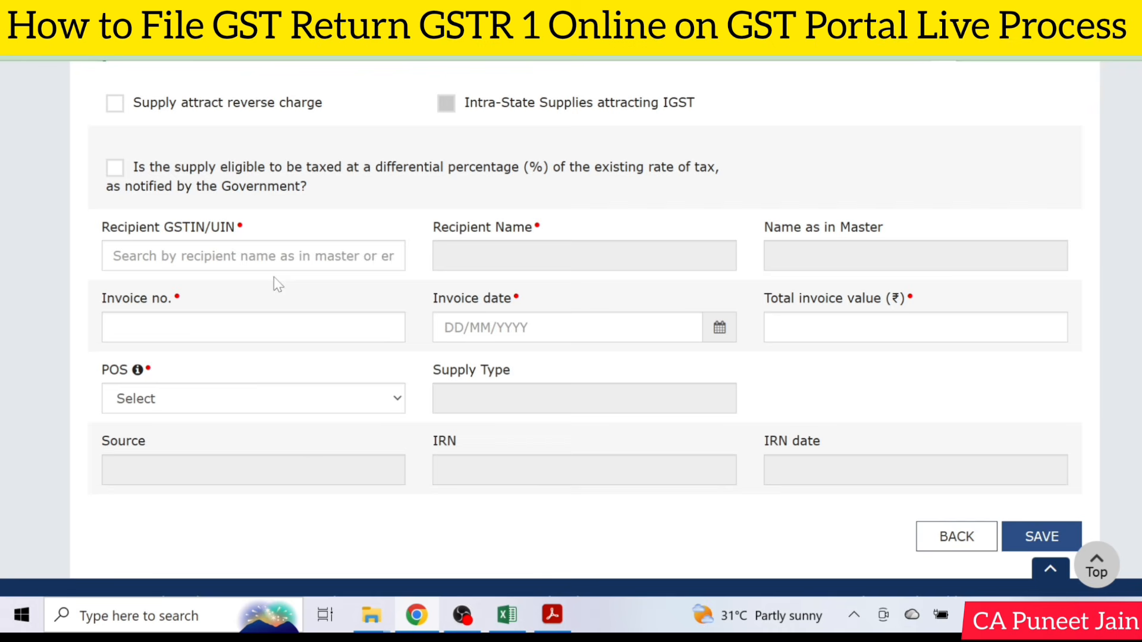
{"action": "left_click", "coordinate": [265, 256]}
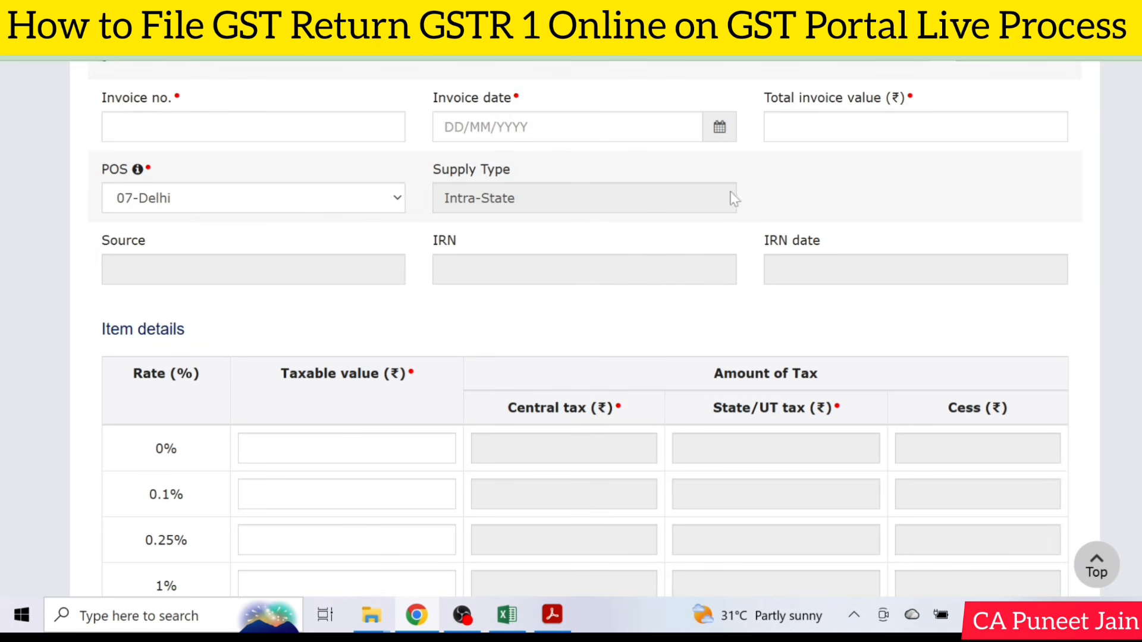
Set the invoice number to 01/2026-27 and the invoice date to 22/04/2026.
{"action": "left_click", "coordinate": [253, 127]}
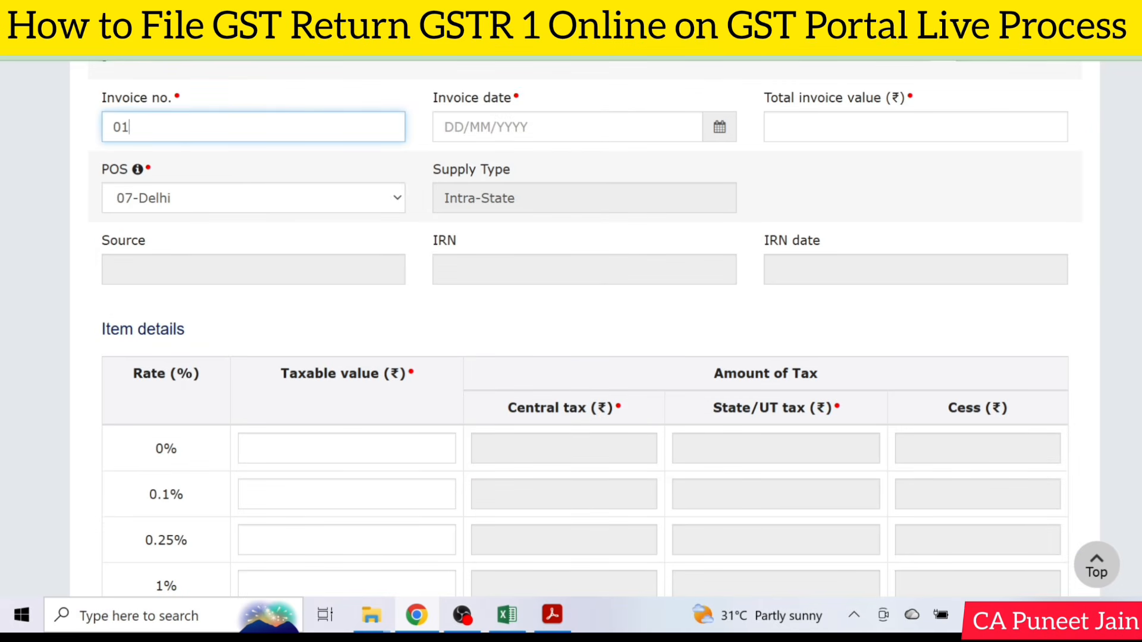
{"action": "left_click", "coordinate": [477, 117]}
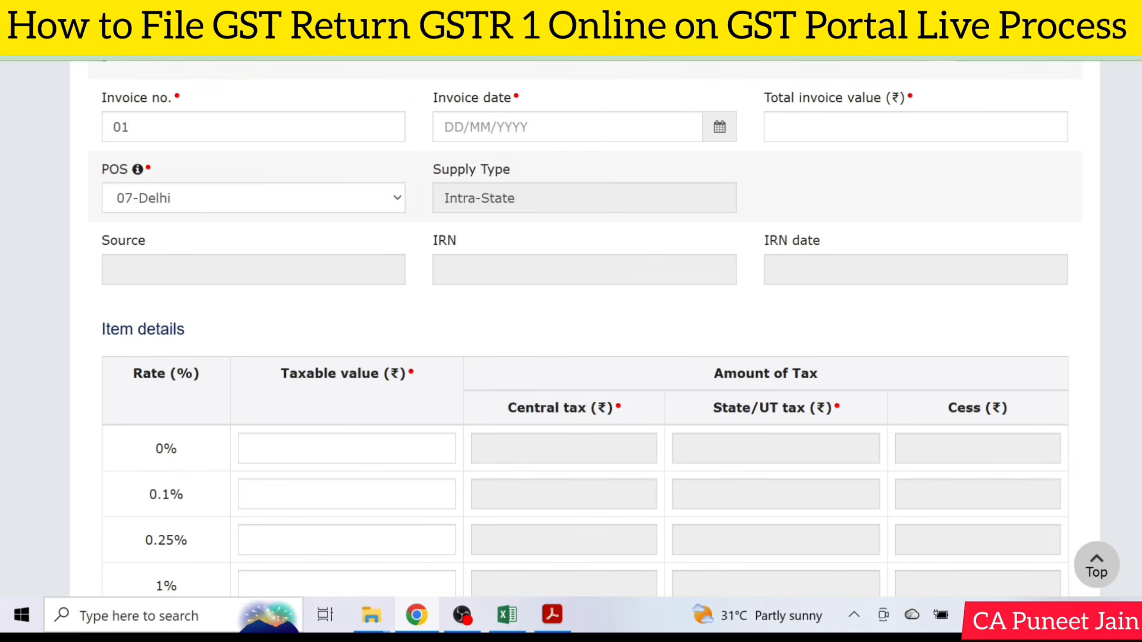
{"action": "left_click", "coordinate": [720, 129]}
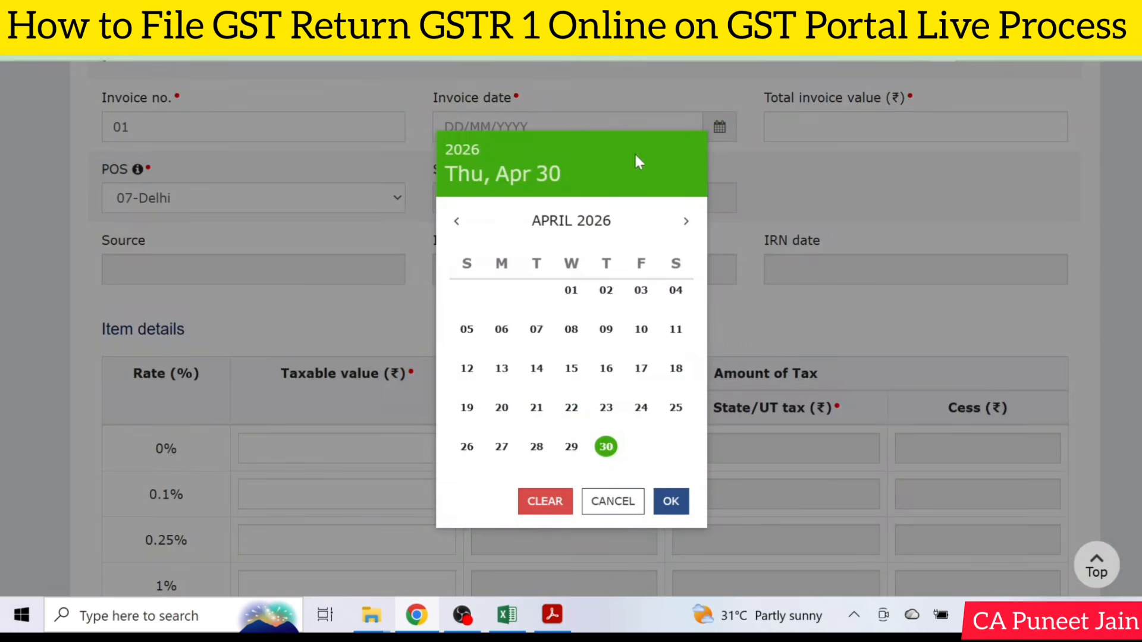
{"action": "left_click", "coordinate": [570, 411]}
{"action": "left_click", "coordinate": [129, 127]}
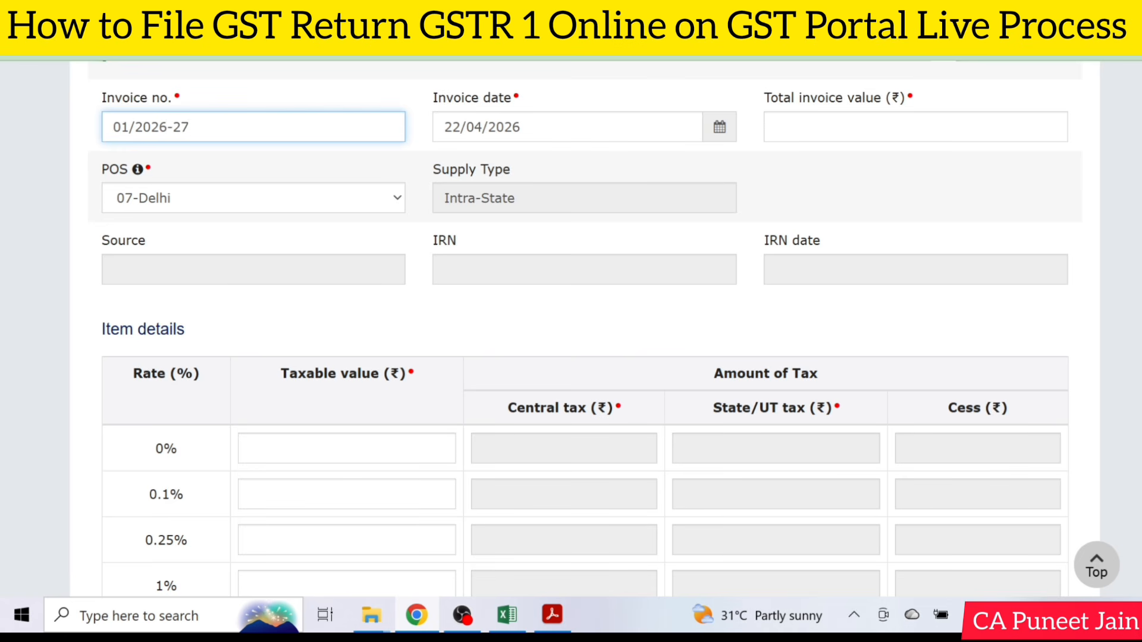
Enter a total invoice value of 118 and a taxable value of 100 at the 18% rate, and save the invoice.
{"action": "left_click", "coordinate": [784, 135]}
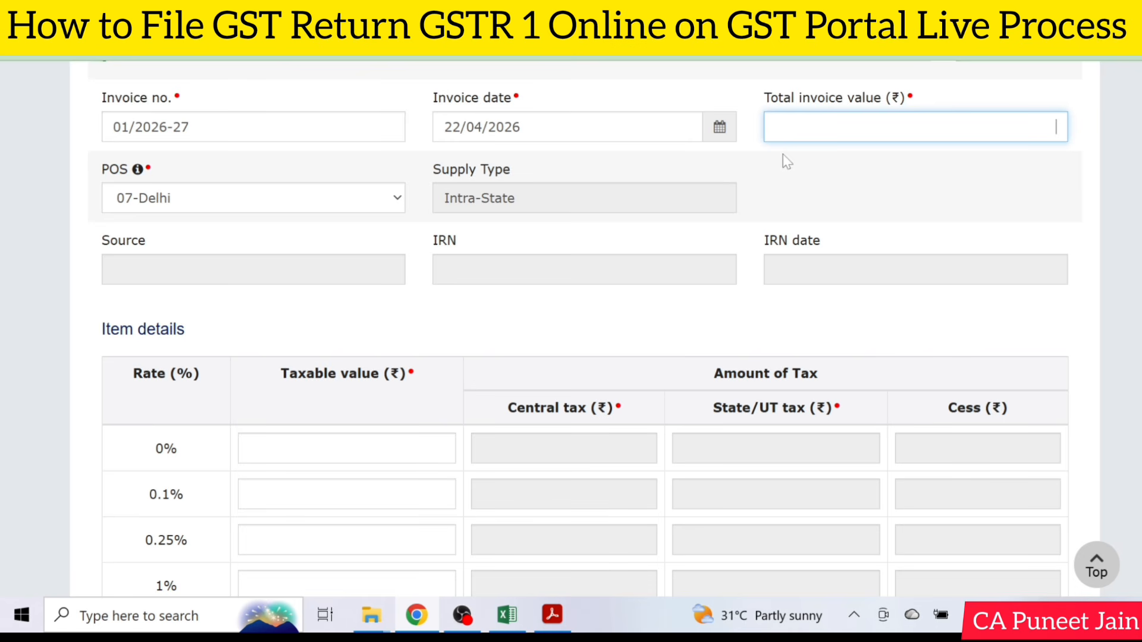
{"action": "type", "text": "118"}
{"action": "scroll", "coordinate": [693, 90], "scroll_direction": "down", "scroll_amount": 9}
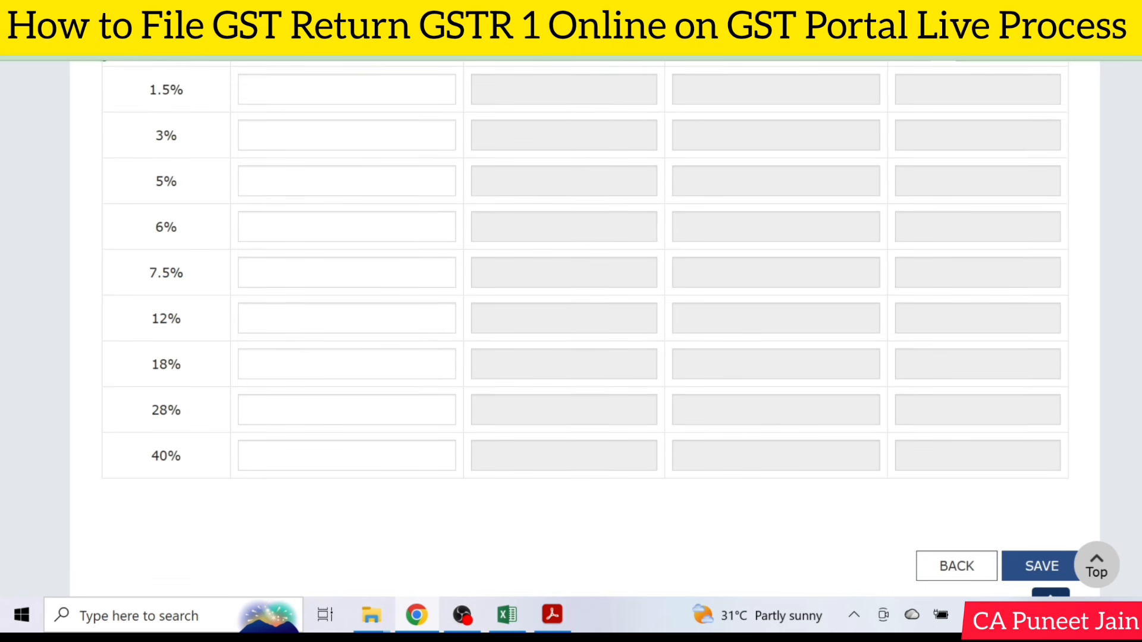
{"action": "left_click", "coordinate": [444, 364]}
{"action": "scroll", "coordinate": [301, 480], "scroll_direction": "up", "scroll_amount": 3}
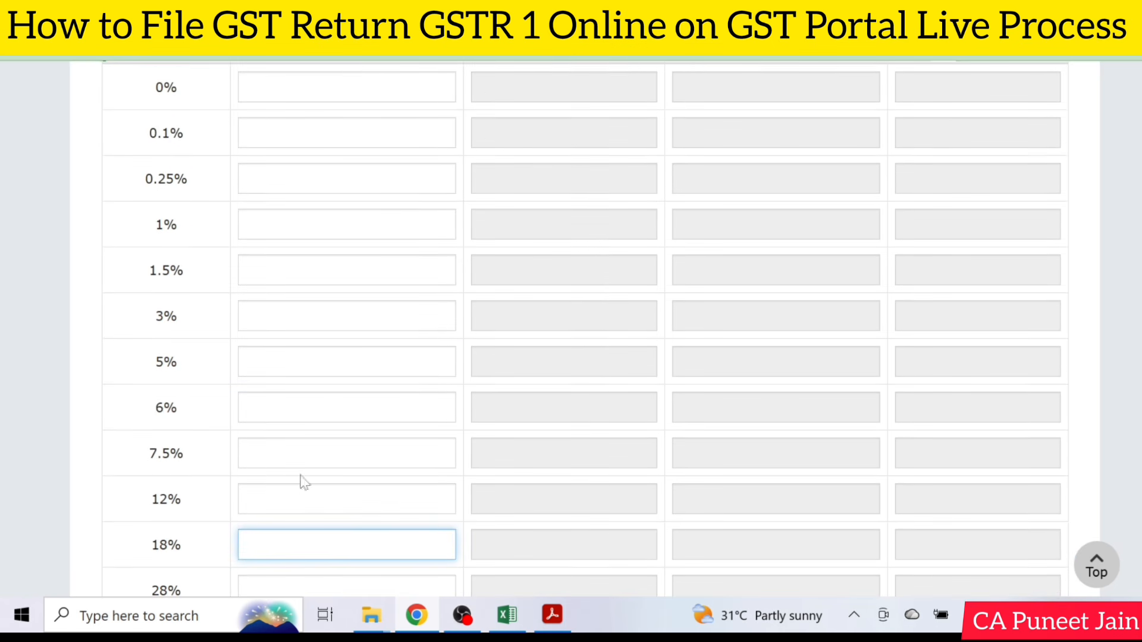
{"action": "type", "text": "100"}
{"action": "scroll", "coordinate": [737, 462], "scroll_direction": "down", "scroll_amount": 4}
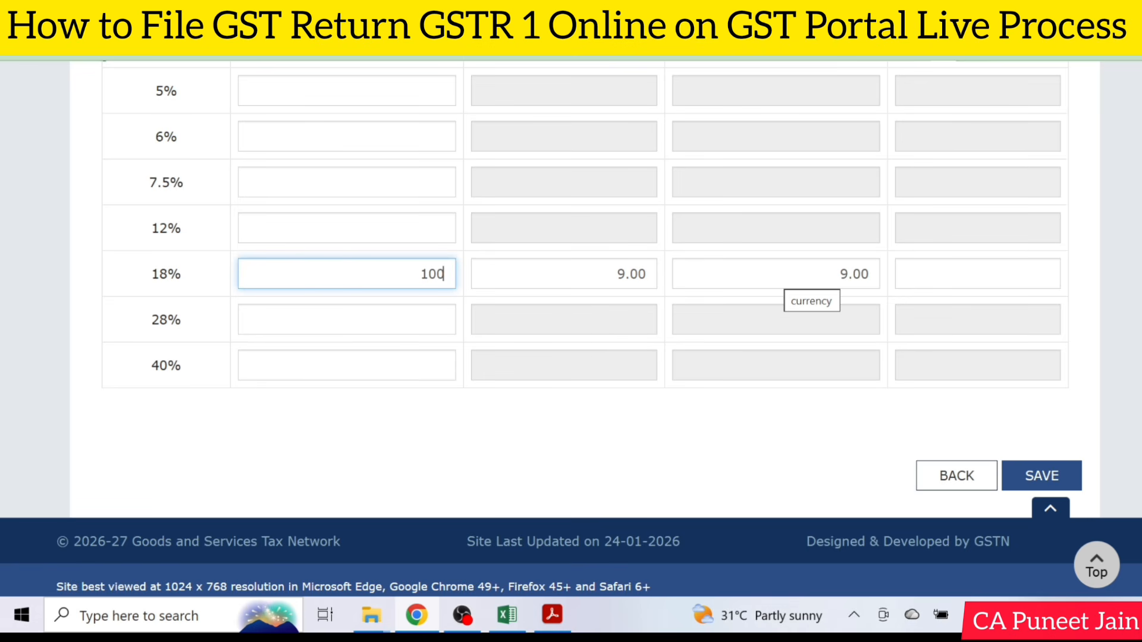
{"action": "left_click", "coordinate": [1059, 467]}
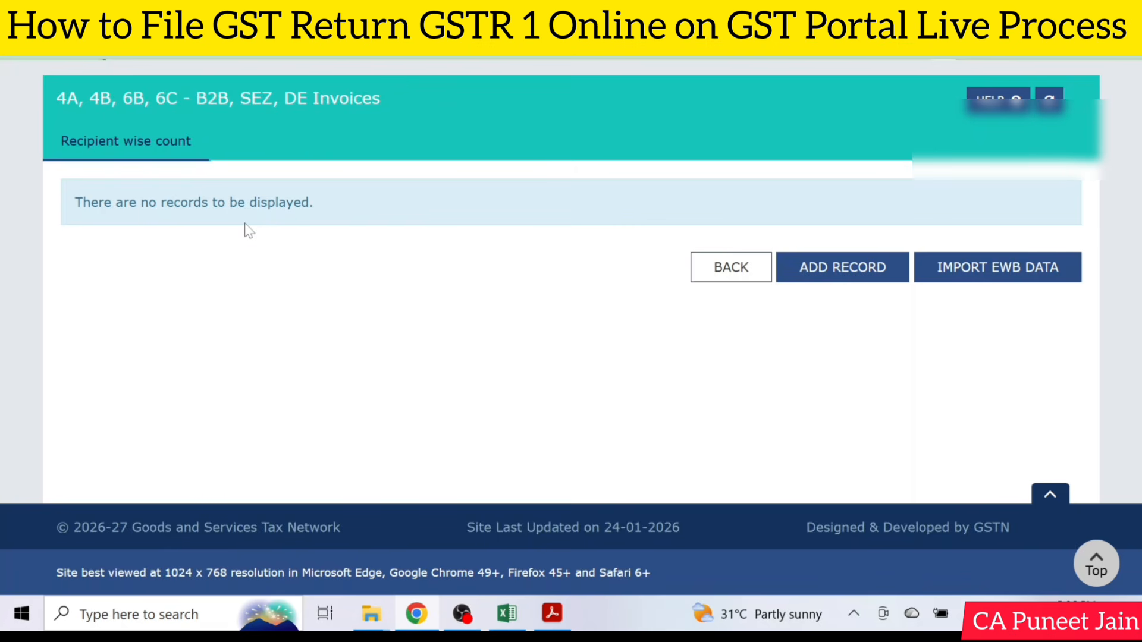
Return to the GSTR-1 record details and start adding a record under 5 - B2C (Large) Invoices.
{"action": "left_click", "coordinate": [722, 269]}
{"action": "scroll", "coordinate": [214, 408], "scroll_direction": "down", "scroll_amount": 4}
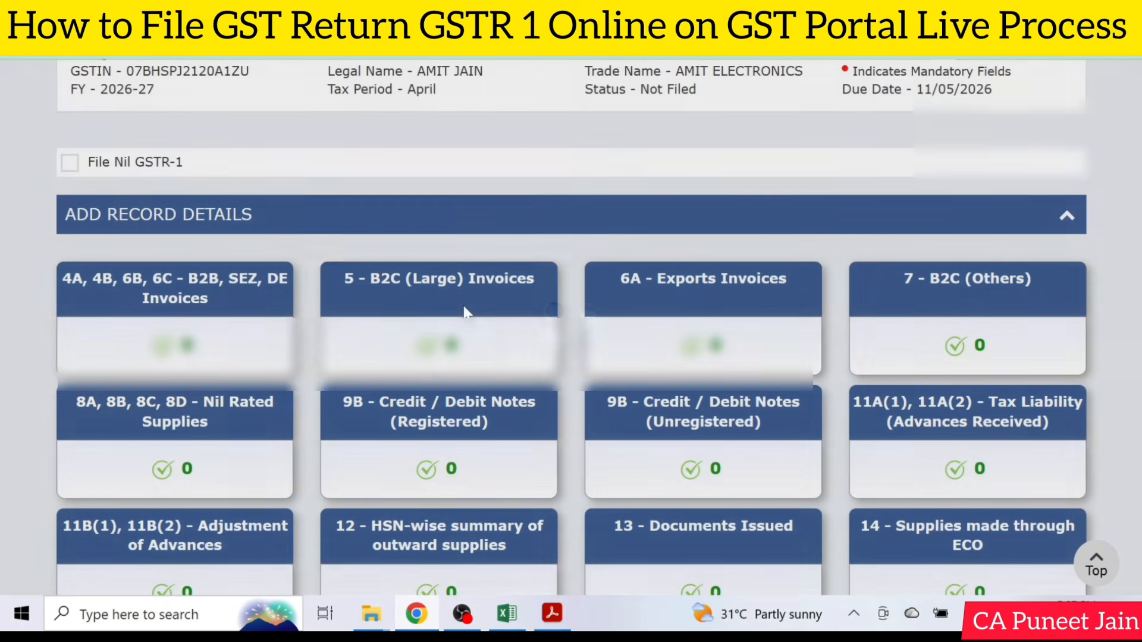
{"action": "scroll", "coordinate": [461, 316], "scroll_direction": "down", "scroll_amount": 2}
{"action": "left_click", "coordinate": [470, 213]}
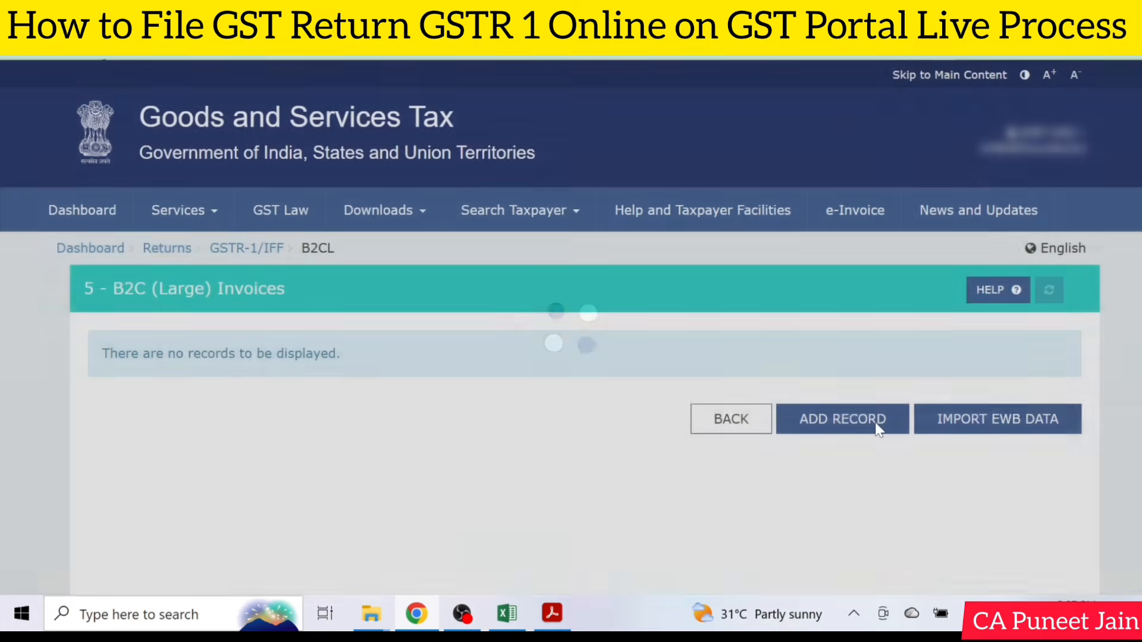
{"action": "left_click", "coordinate": [876, 423]}
Select 24-Gujarat as the place of supply, review the invoice and tax rate fields, and leave the form without saving.
{"action": "scroll", "coordinate": [137, 329], "scroll_direction": "down", "scroll_amount": 3}
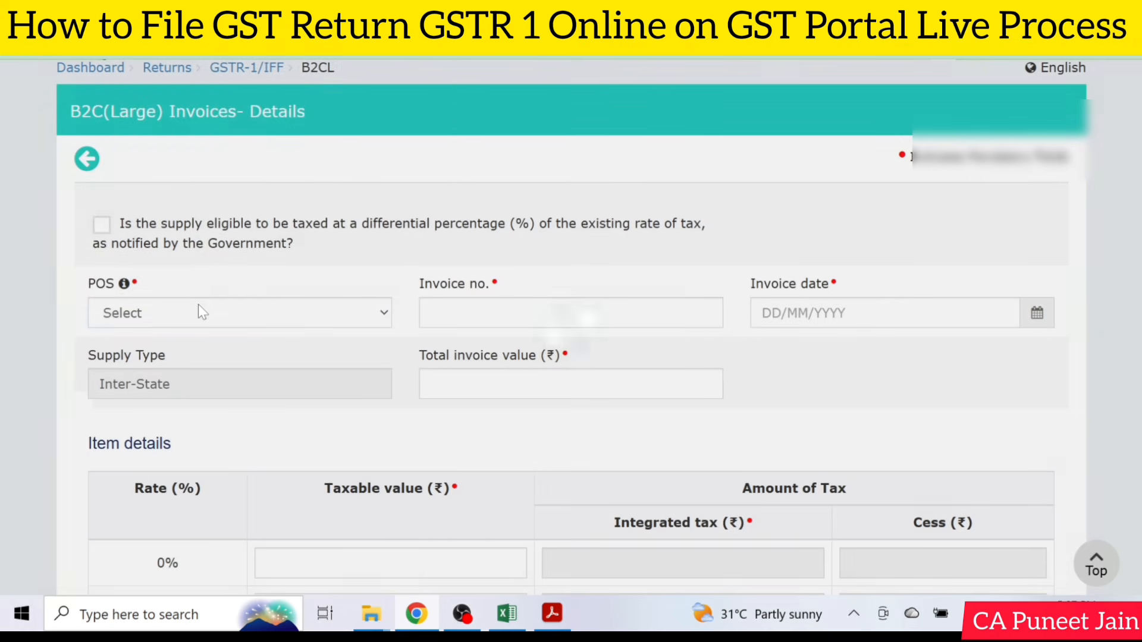
{"action": "left_click", "coordinate": [200, 311]}
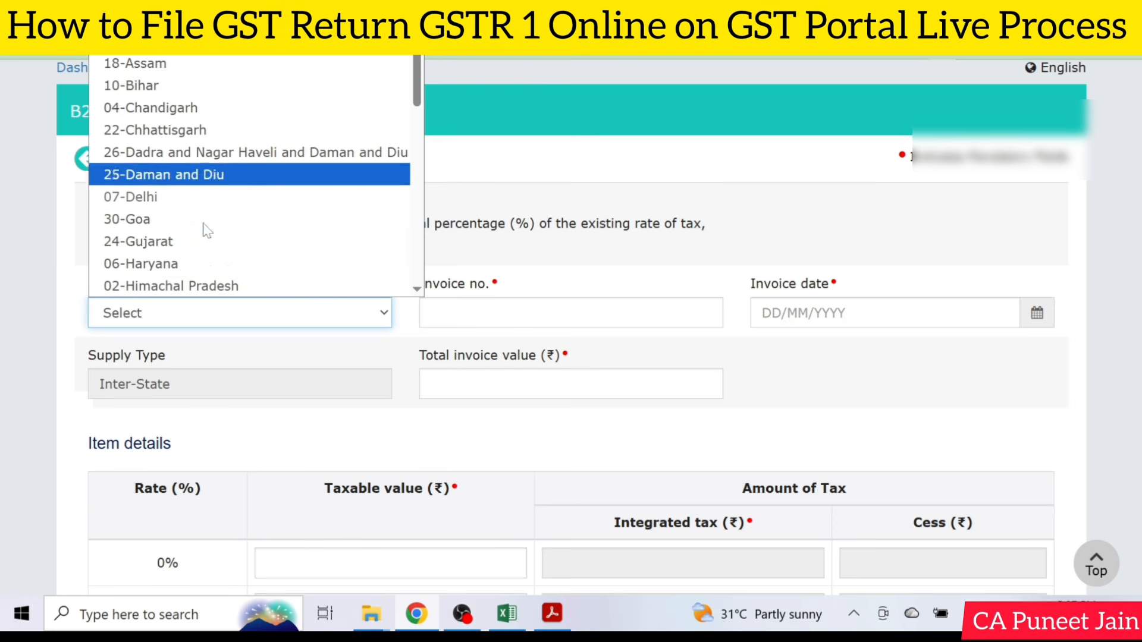
{"action": "left_click", "coordinate": [204, 238]}
{"action": "scroll", "coordinate": [526, 330], "scroll_direction": "down", "scroll_amount": 2}
{"action": "left_click", "coordinate": [426, 223]}
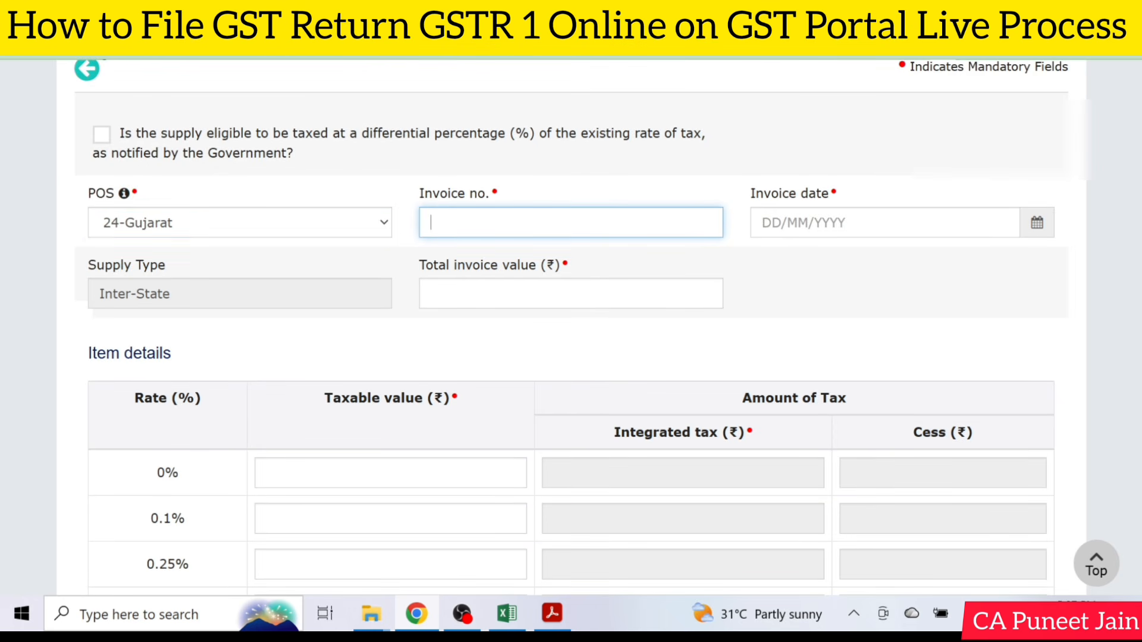
{"action": "left_click", "coordinate": [711, 293]}
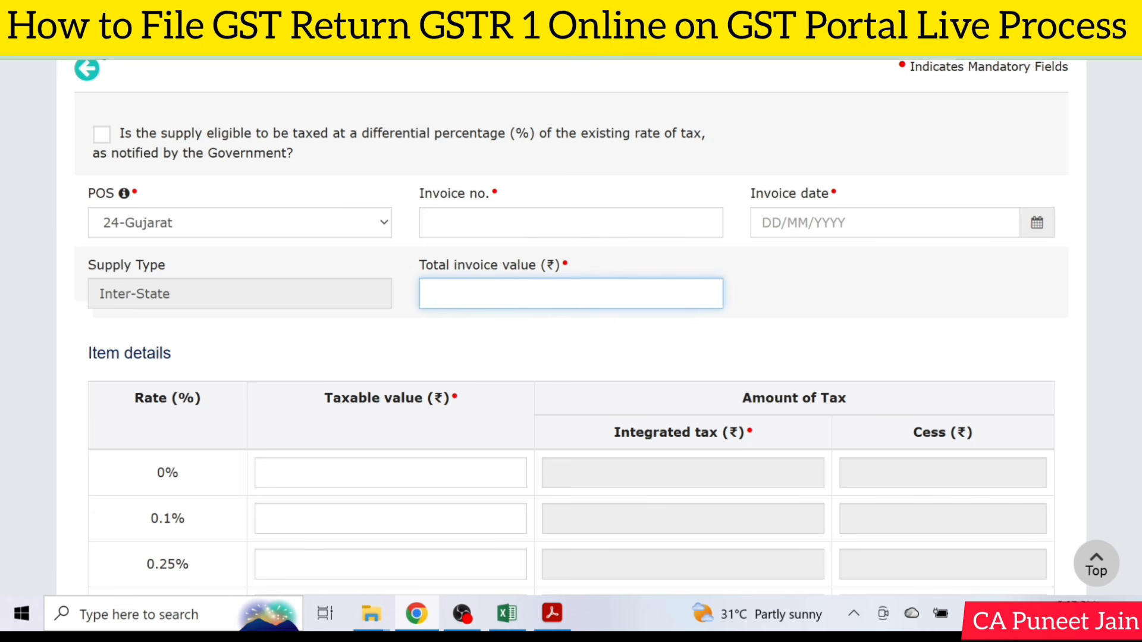
{"action": "scroll", "coordinate": [711, 294], "scroll_direction": "down", "scroll_amount": 5}
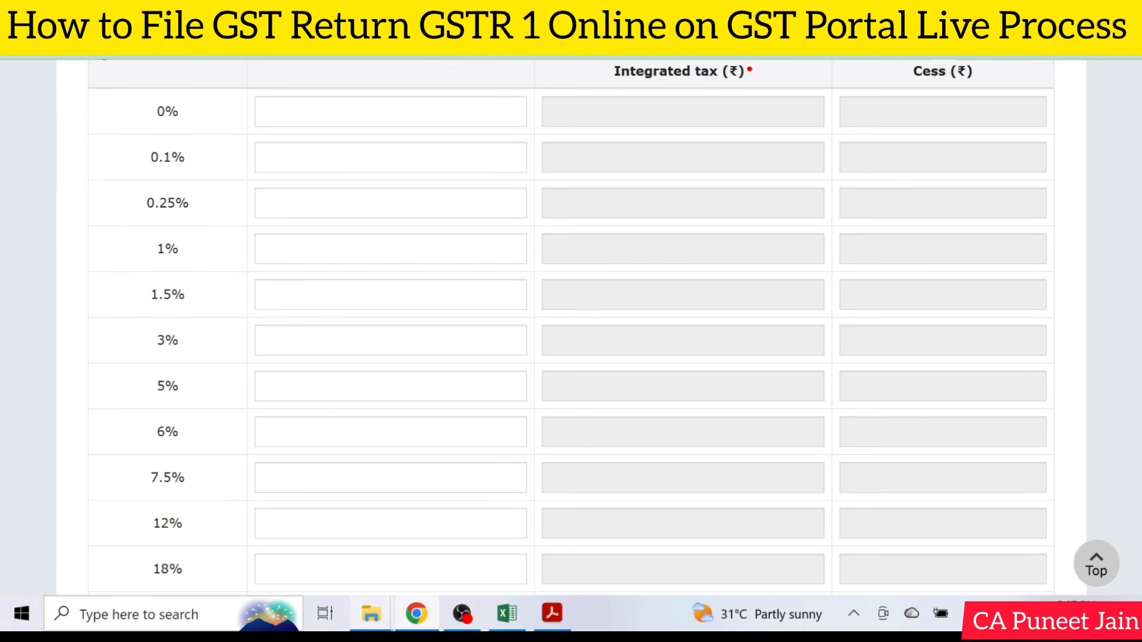
{"action": "scroll", "coordinate": [354, 327], "scroll_direction": "down", "scroll_amount": 3}
{"action": "scroll", "coordinate": [362, 578], "scroll_direction": "down", "scroll_amount": 1}
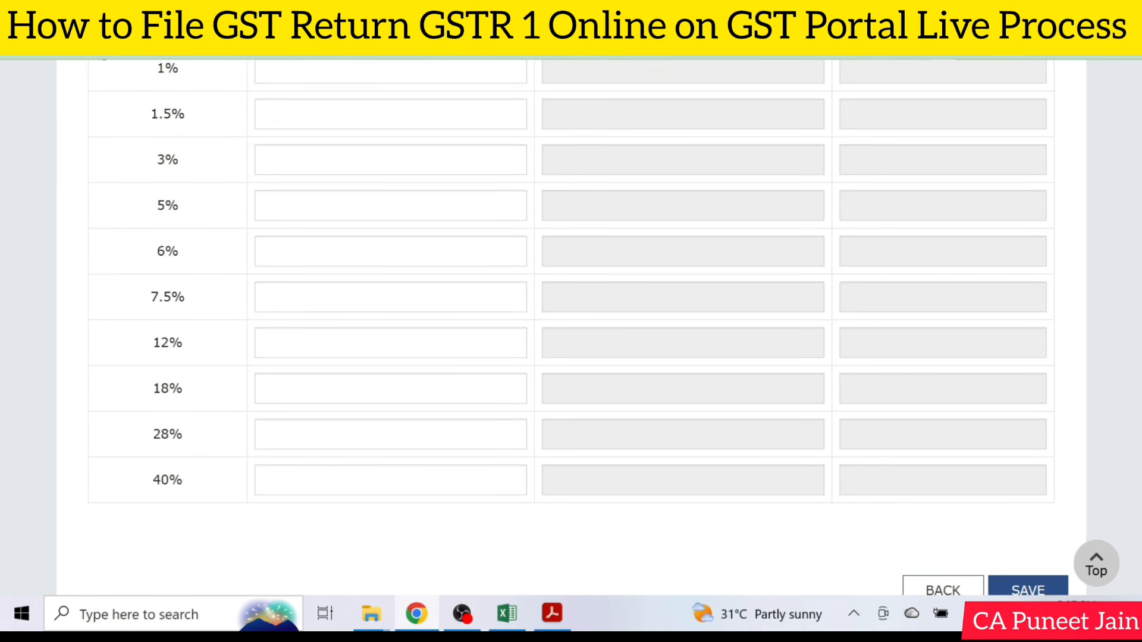
{"action": "scroll", "coordinate": [576, 287], "scroll_direction": "down", "scroll_amount": 2}
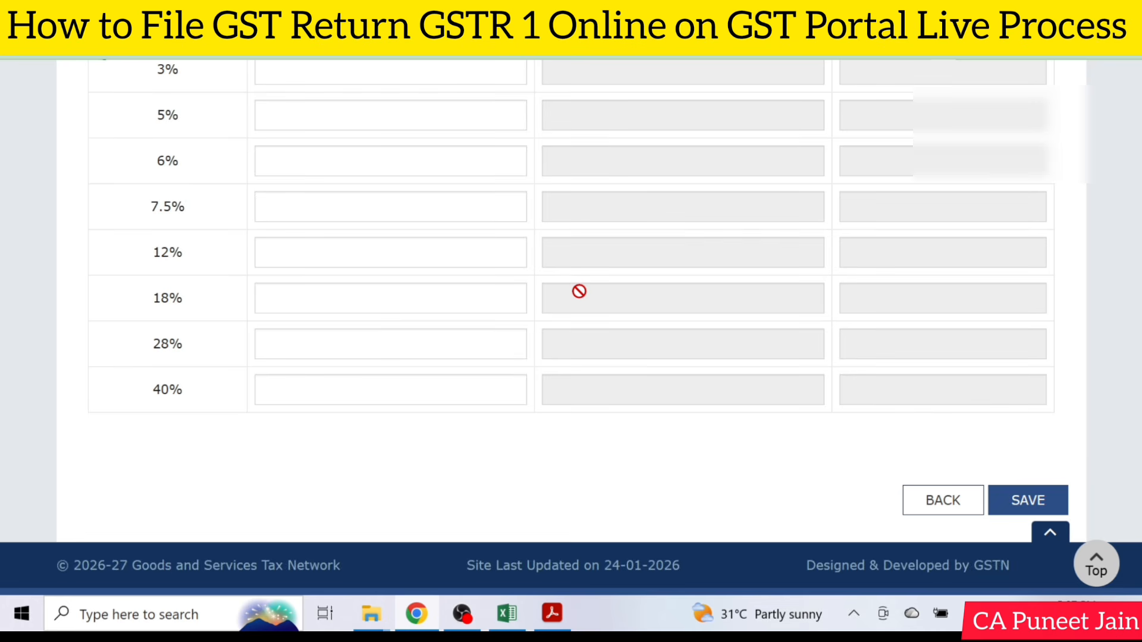
{"action": "left_click", "coordinate": [938, 499]}
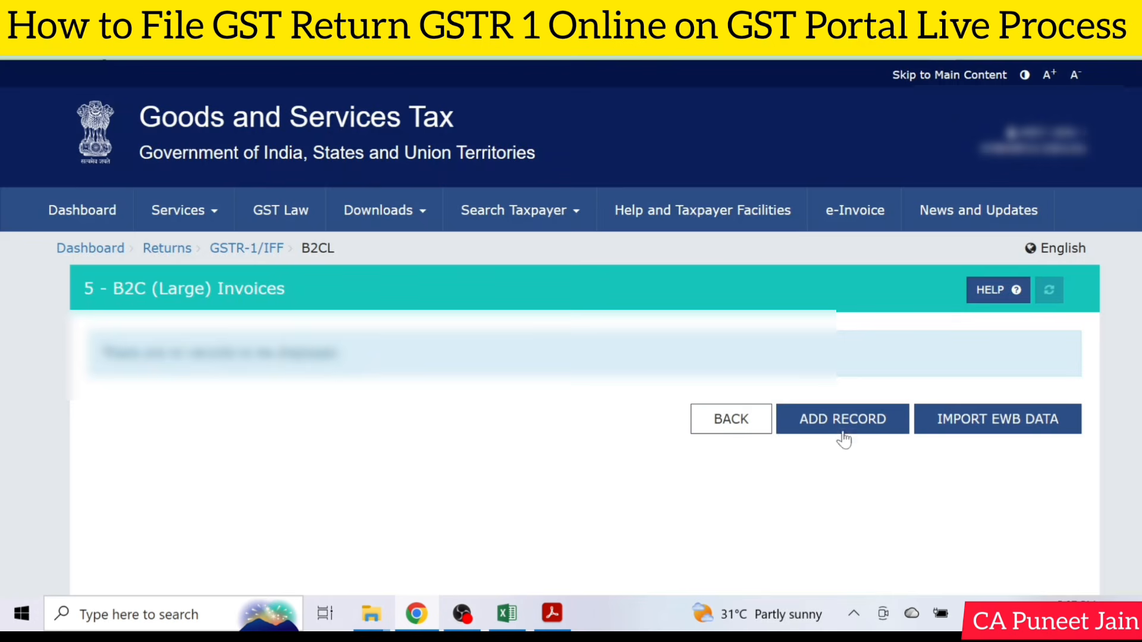
Return to the GSTR-1 record details and start adding a record under 6A - Exports Invoices, dismissing the export advisory.
{"action": "left_click", "coordinate": [722, 422]}
{"action": "scroll", "coordinate": [719, 418], "scroll_direction": "down", "scroll_amount": 4}
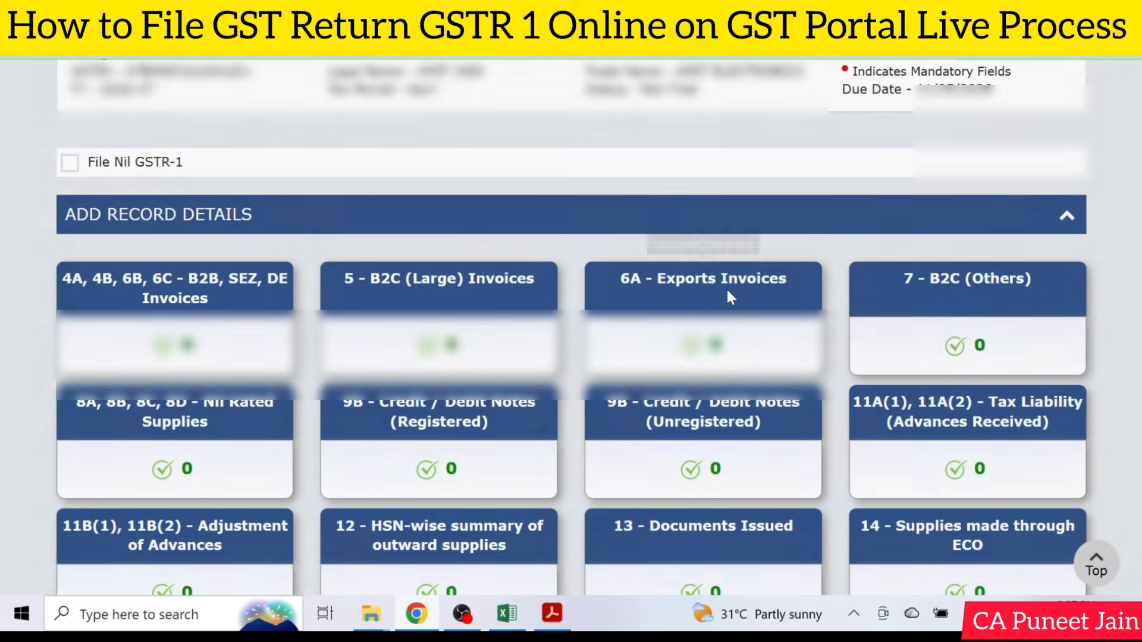
{"action": "left_click", "coordinate": [726, 287]}
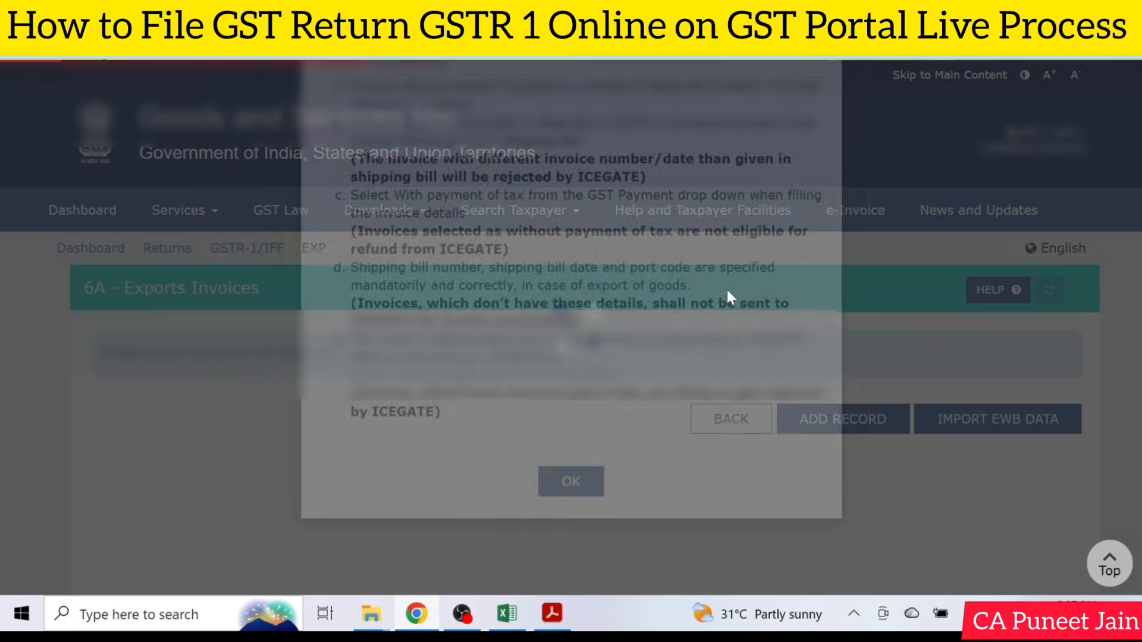
{"action": "left_click", "coordinate": [571, 585]}
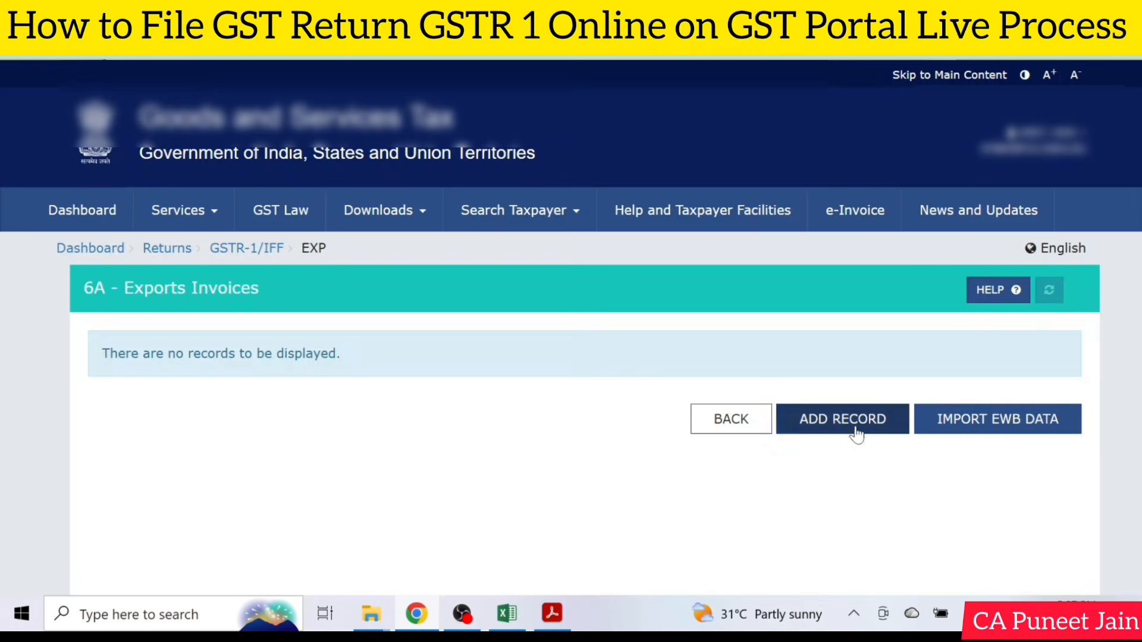
{"action": "left_click", "coordinate": [857, 424]}
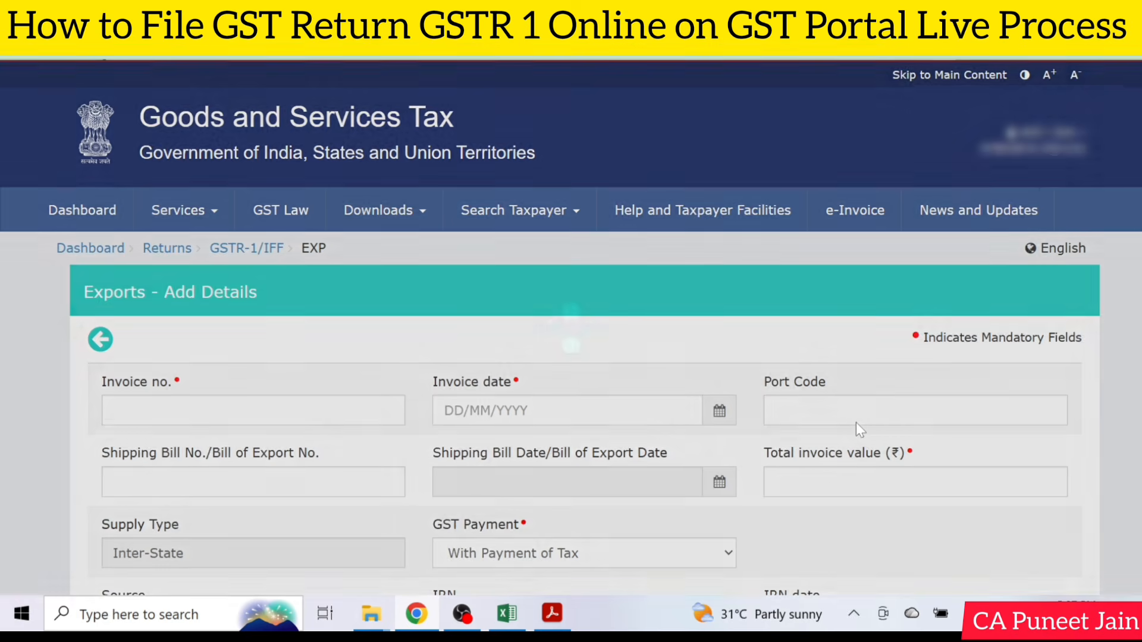
Set the export invoice's GST Payment to Without Payment of Tax and review its total value field and tax rate rows.
{"action": "scroll", "coordinate": [688, 462], "scroll_direction": "down", "scroll_amount": 2}
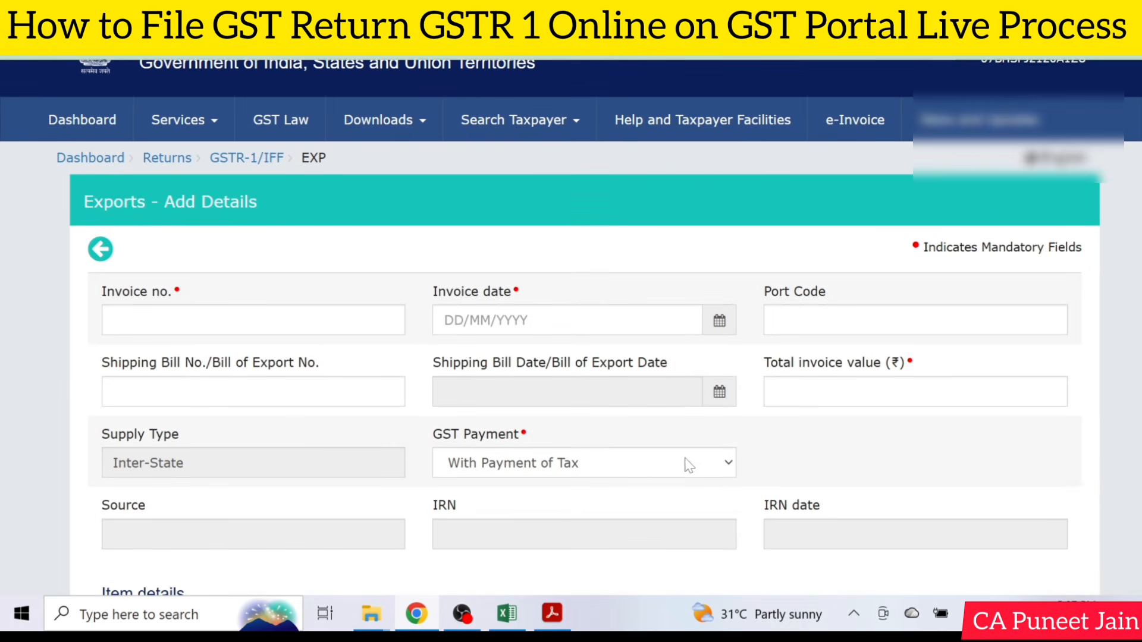
{"action": "left_click", "coordinate": [544, 465]}
{"action": "left_click", "coordinate": [518, 512]}
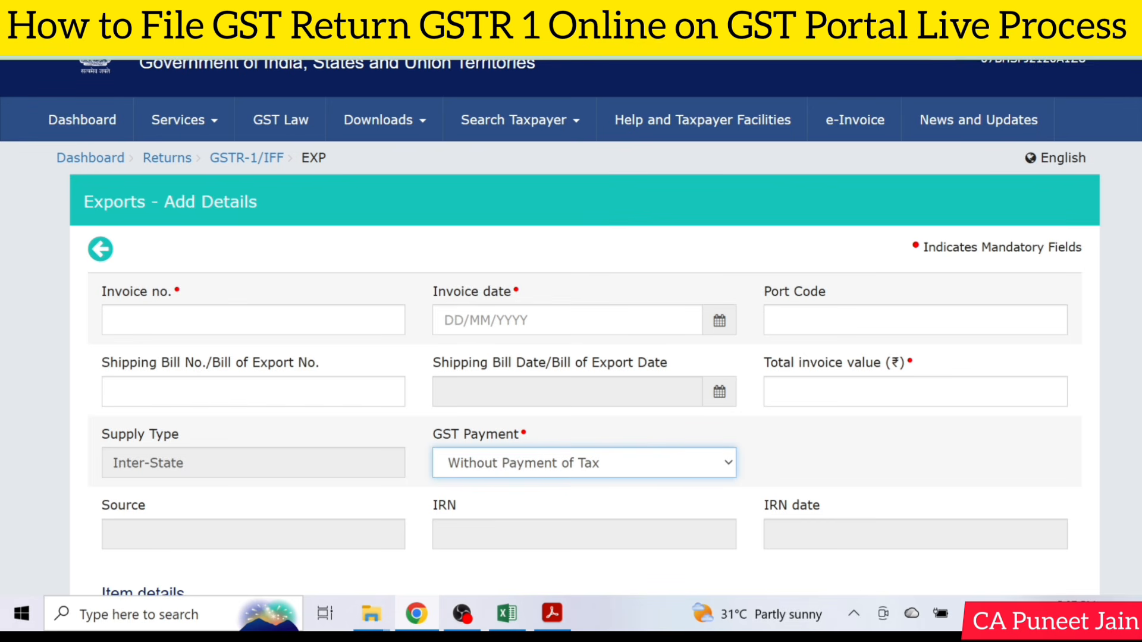
{"action": "scroll", "coordinate": [488, 370], "scroll_direction": "down", "scroll_amount": 4}
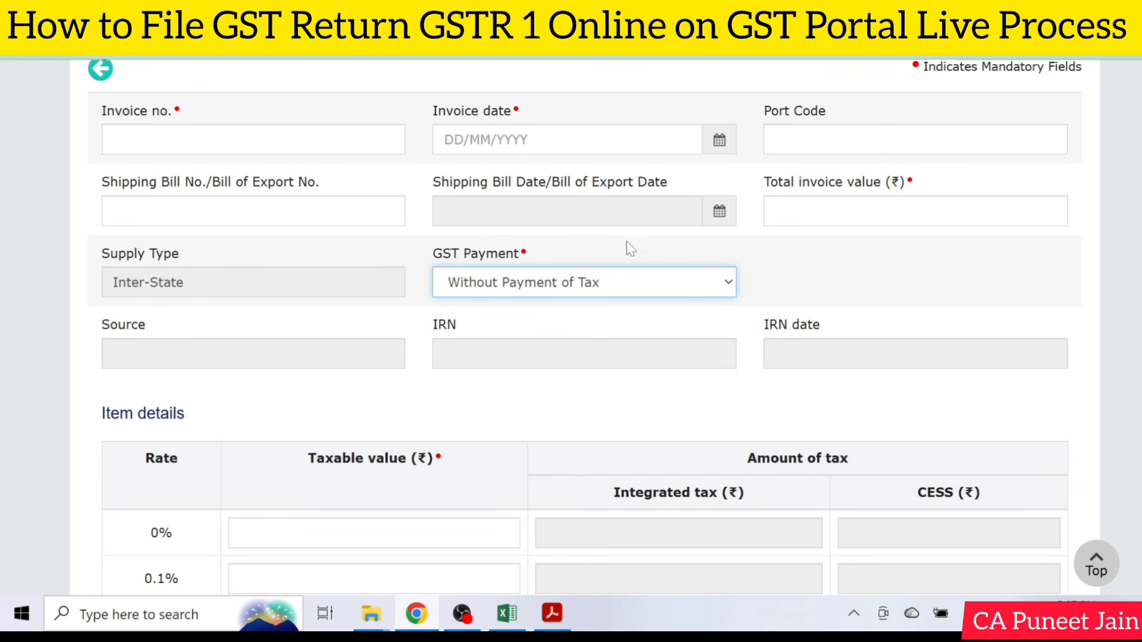
{"action": "left_click", "coordinate": [863, 211]}
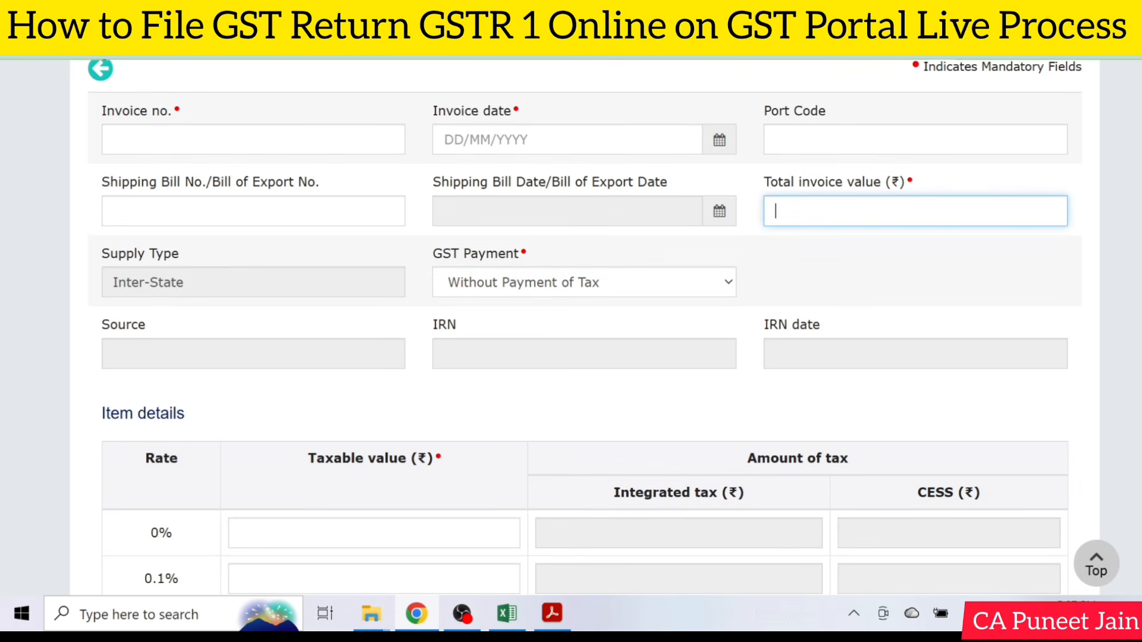
{"action": "scroll", "coordinate": [842, 225], "scroll_direction": "down", "scroll_amount": 9}
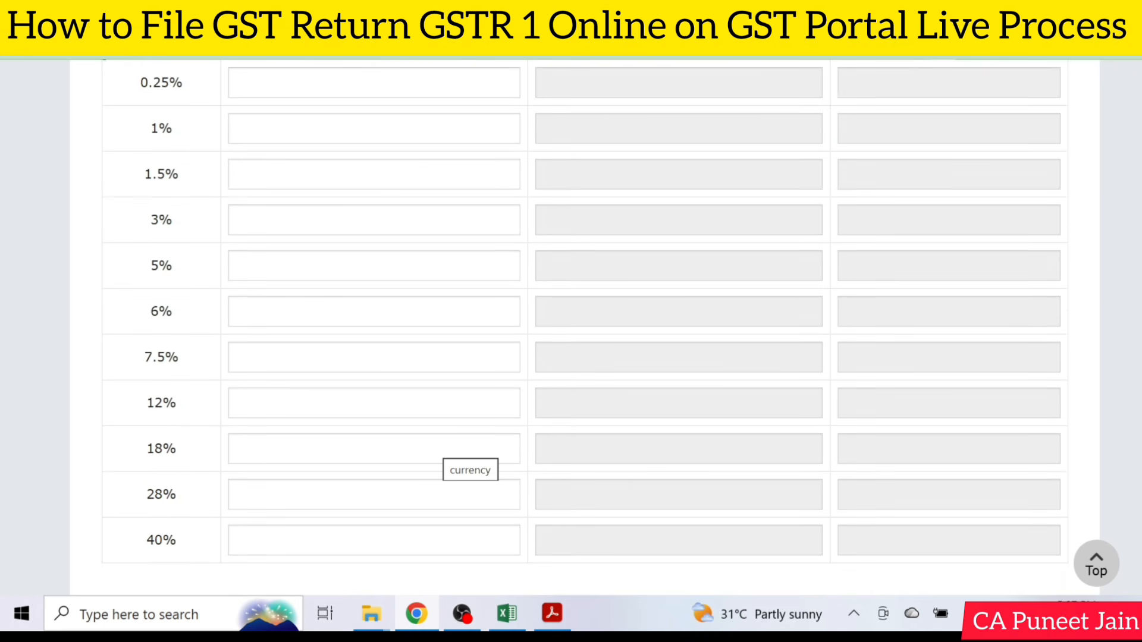
Set the export invoice's GST Payment to With Payment of Tax and review the tax rate rows.
{"action": "scroll", "coordinate": [522, 437], "scroll_direction": "up", "scroll_amount": 10}
{"action": "left_click", "coordinate": [544, 376]}
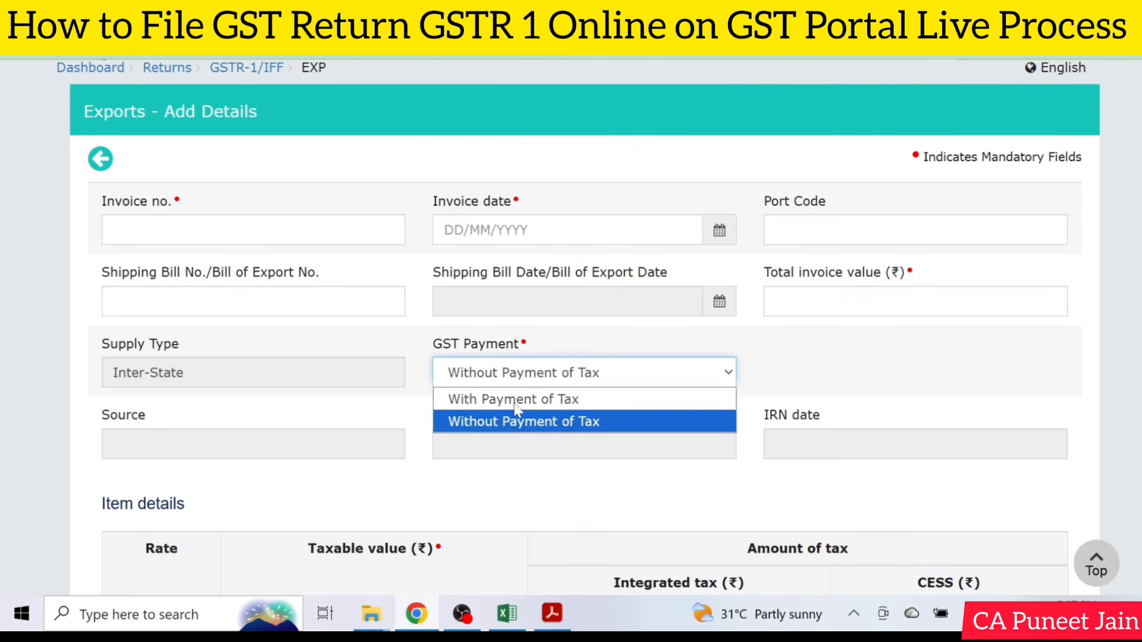
{"action": "left_click", "coordinate": [531, 417]}
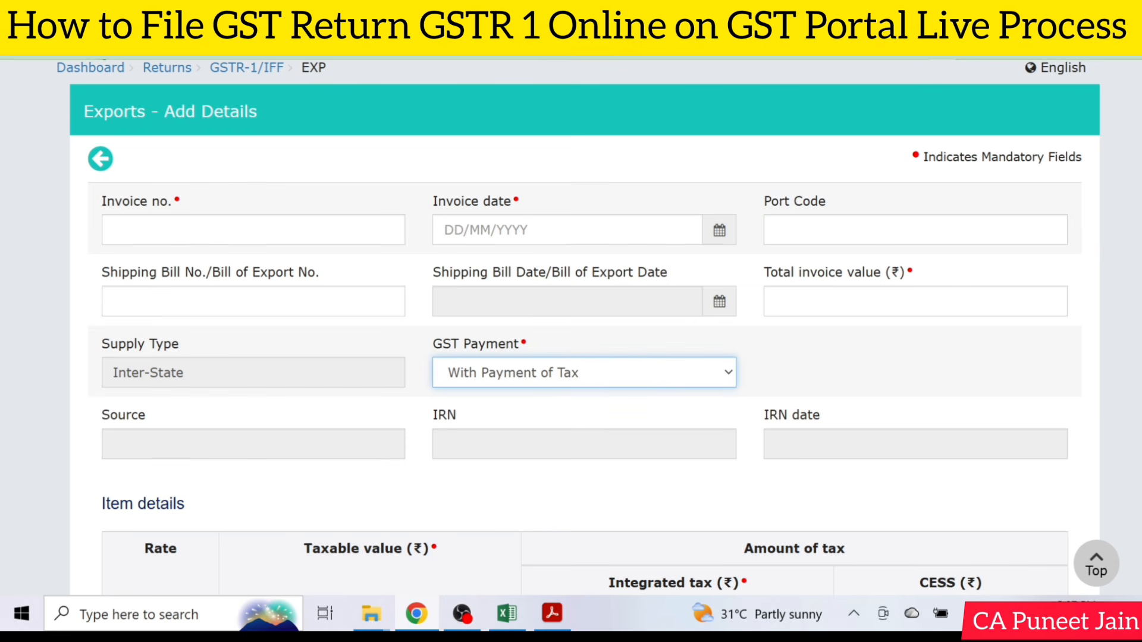
{"action": "scroll", "coordinate": [571, 327], "scroll_direction": "down", "scroll_amount": 10}
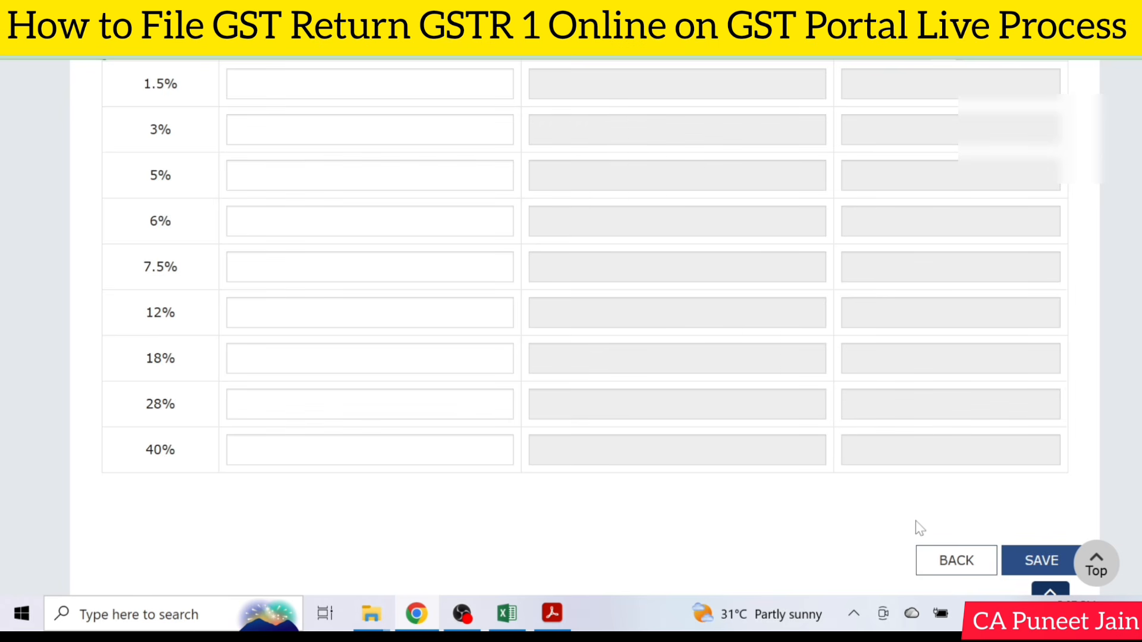
Return from the export invoice form to the GSTR-1 record details and start adding a record under 7 - B2C (Others).
{"action": "left_click", "coordinate": [957, 560]}
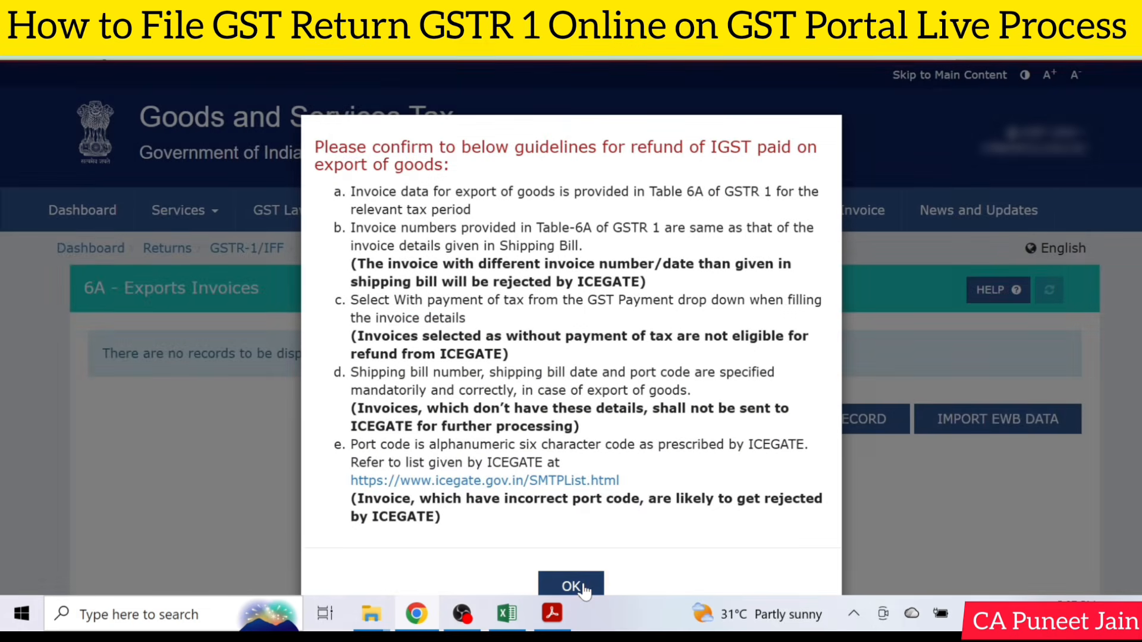
{"action": "left_click", "coordinate": [571, 586]}
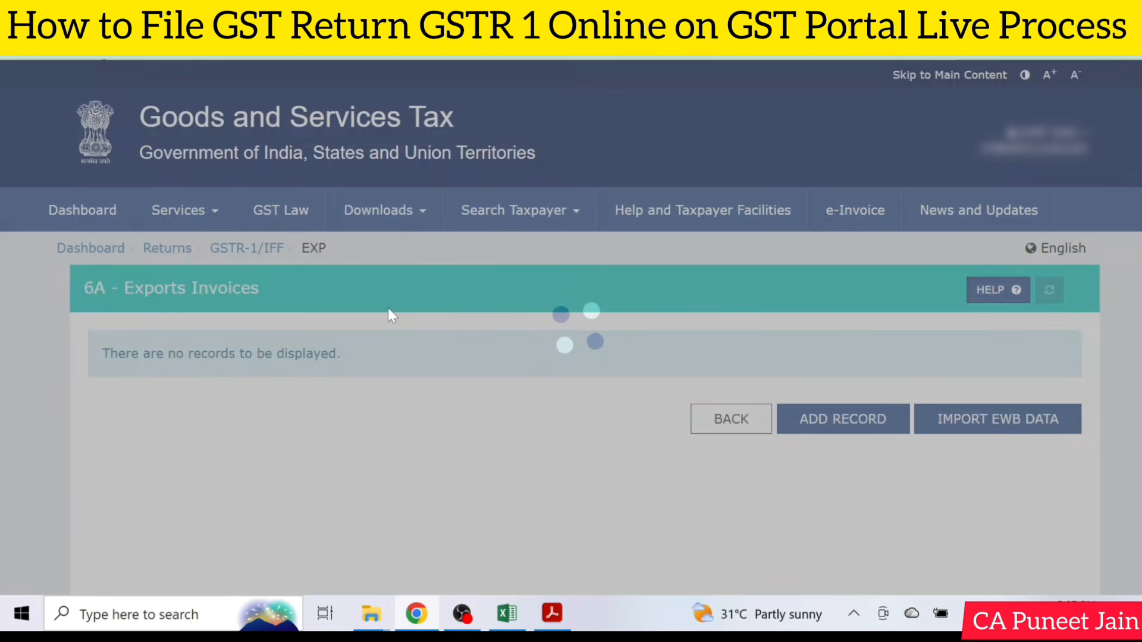
{"action": "scroll", "coordinate": [388, 309], "scroll_direction": "down", "scroll_amount": 2}
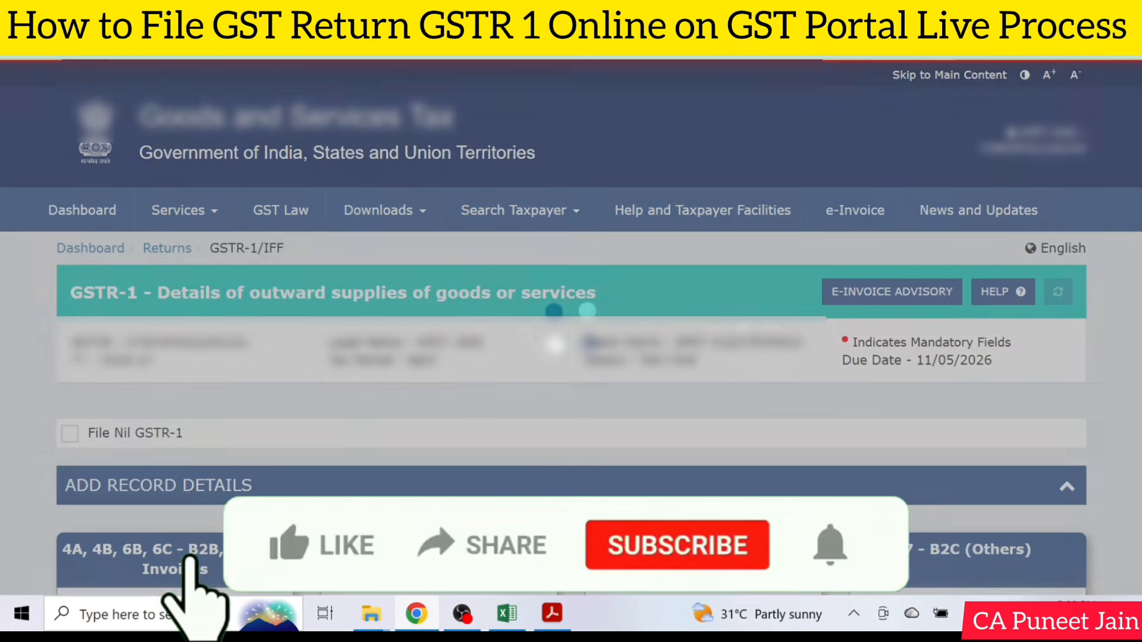
{"action": "scroll", "coordinate": [918, 331], "scroll_direction": "down", "scroll_amount": 5}
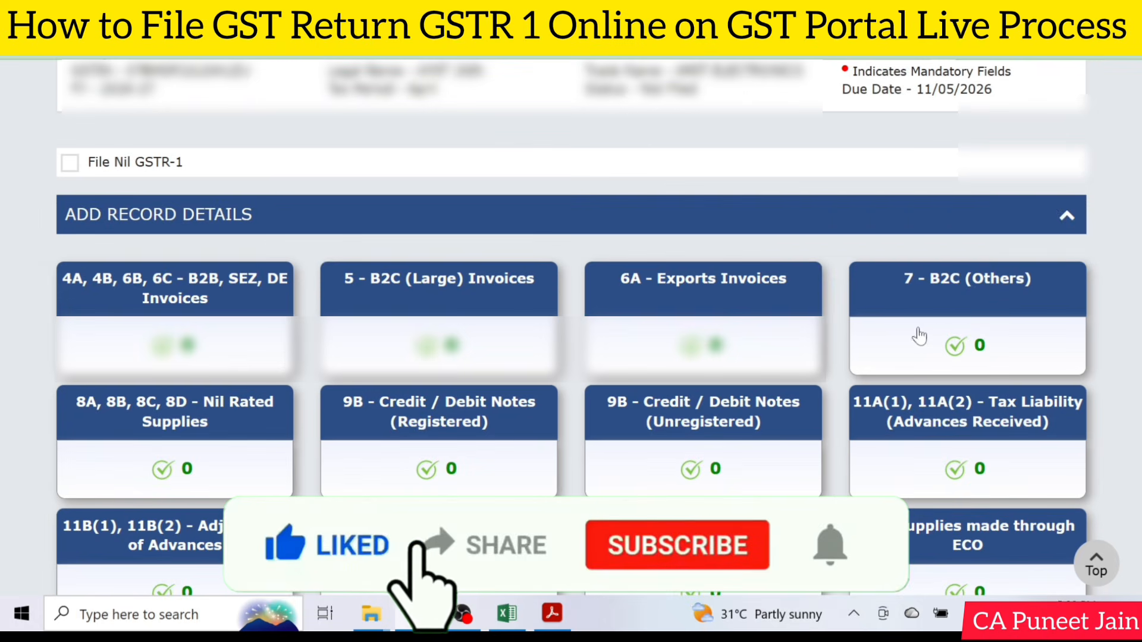
{"action": "left_click", "coordinate": [963, 336]}
{"action": "scroll", "coordinate": [965, 303], "scroll_direction": "down", "scroll_amount": 2}
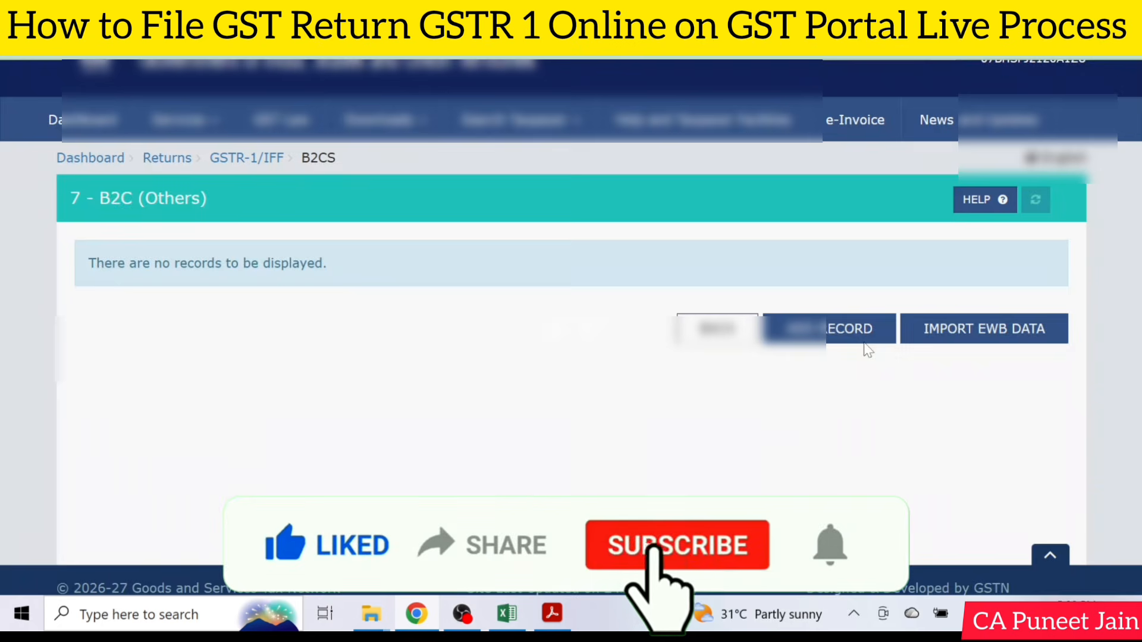
{"action": "left_click", "coordinate": [857, 331]}
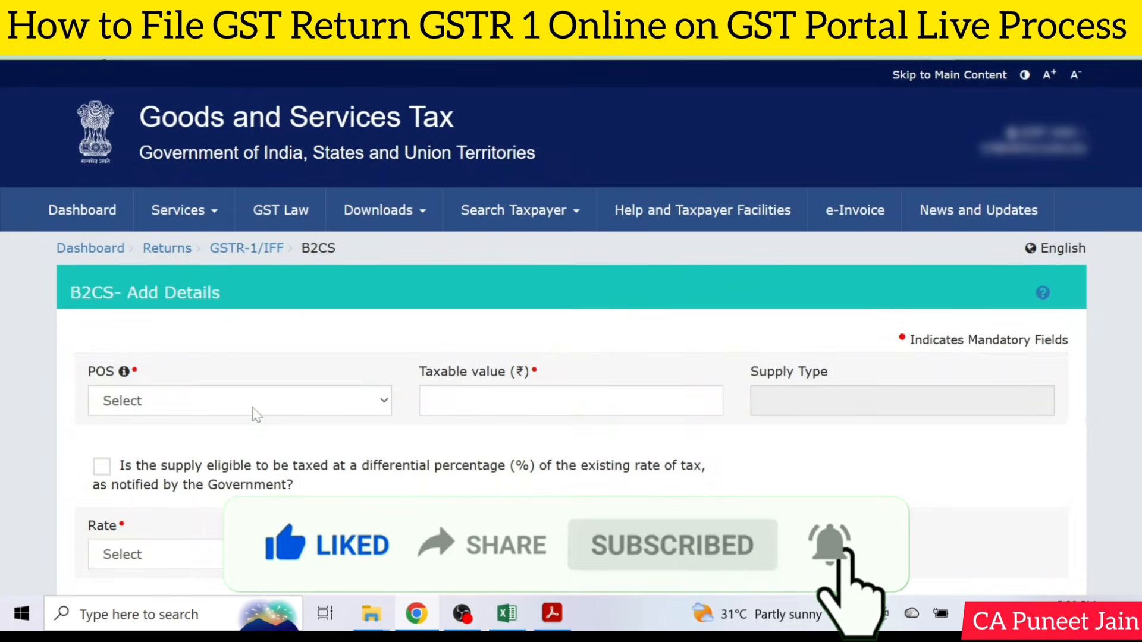
Fill in the B2CS details with place of supply 22-Chhattisgarh, a taxable value of 100 and a rate of 5.
{"action": "left_click", "coordinate": [255, 409]}
{"action": "left_click", "coordinate": [266, 160]}
{"action": "scroll", "coordinate": [380, 342], "scroll_direction": "down", "scroll_amount": 2}
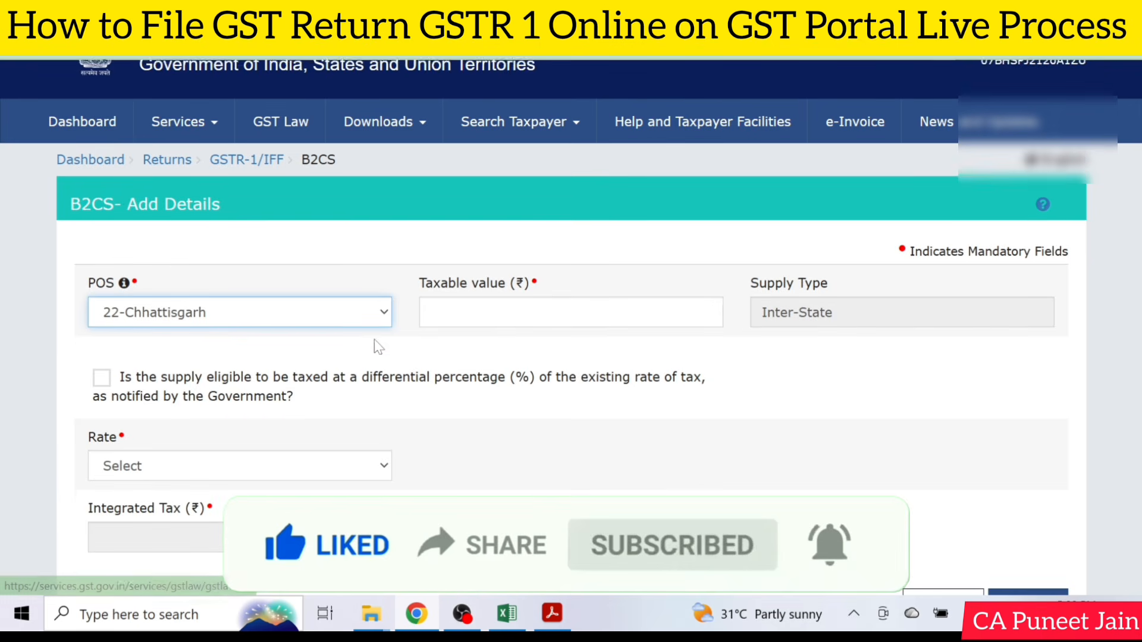
{"action": "left_click", "coordinate": [711, 310]}
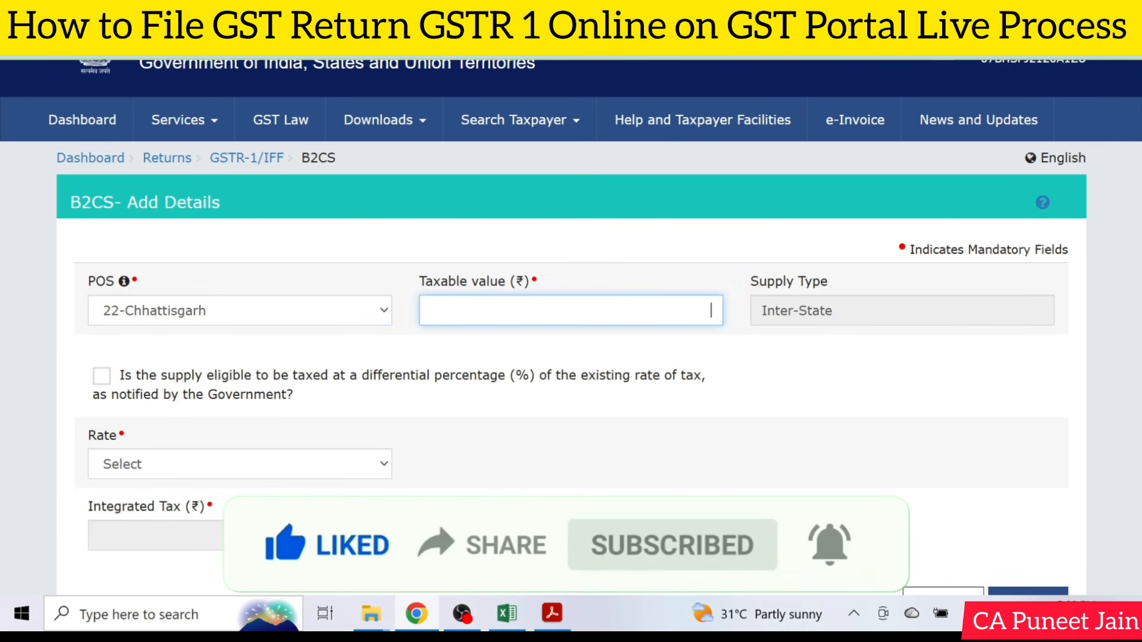
{"action": "type", "text": "100"}
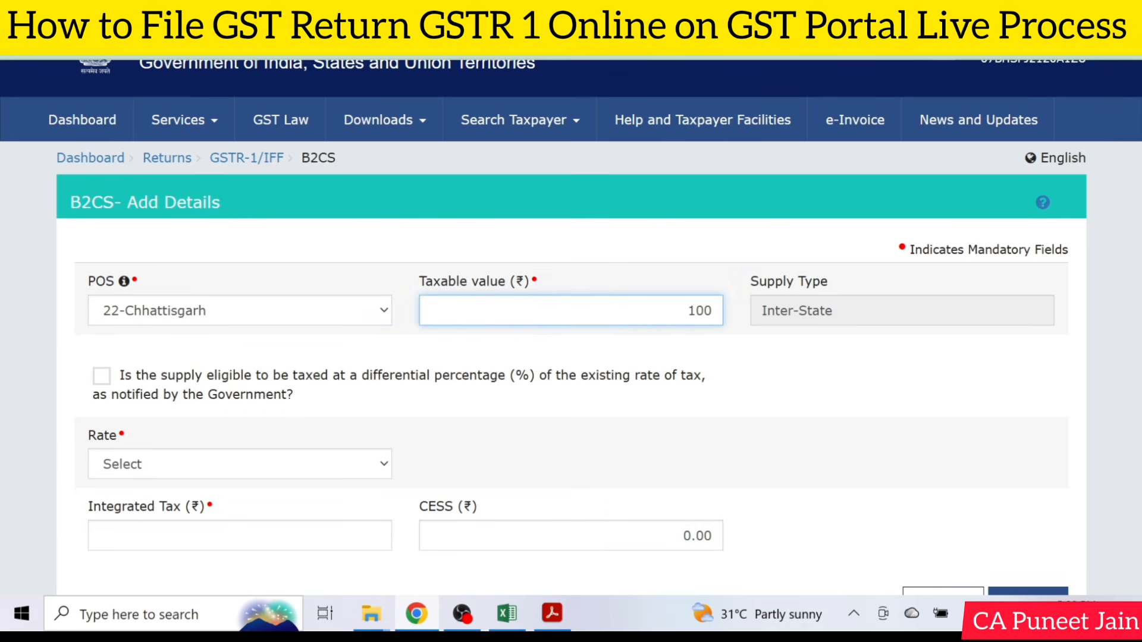
{"action": "left_click", "coordinate": [273, 474]}
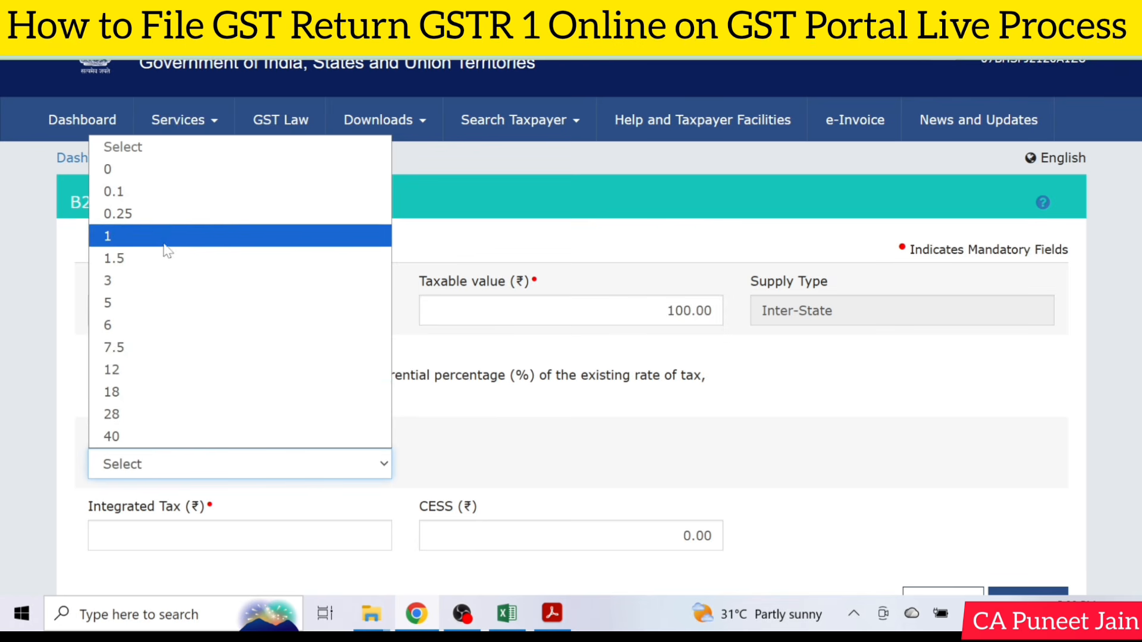
{"action": "left_click", "coordinate": [163, 303]}
Enable the differential percentage of tax option for the B2CS supply, then disable it again.
{"action": "left_click", "coordinate": [570, 395]}
{"action": "scroll", "coordinate": [570, 395], "scroll_direction": "down", "scroll_amount": 1}
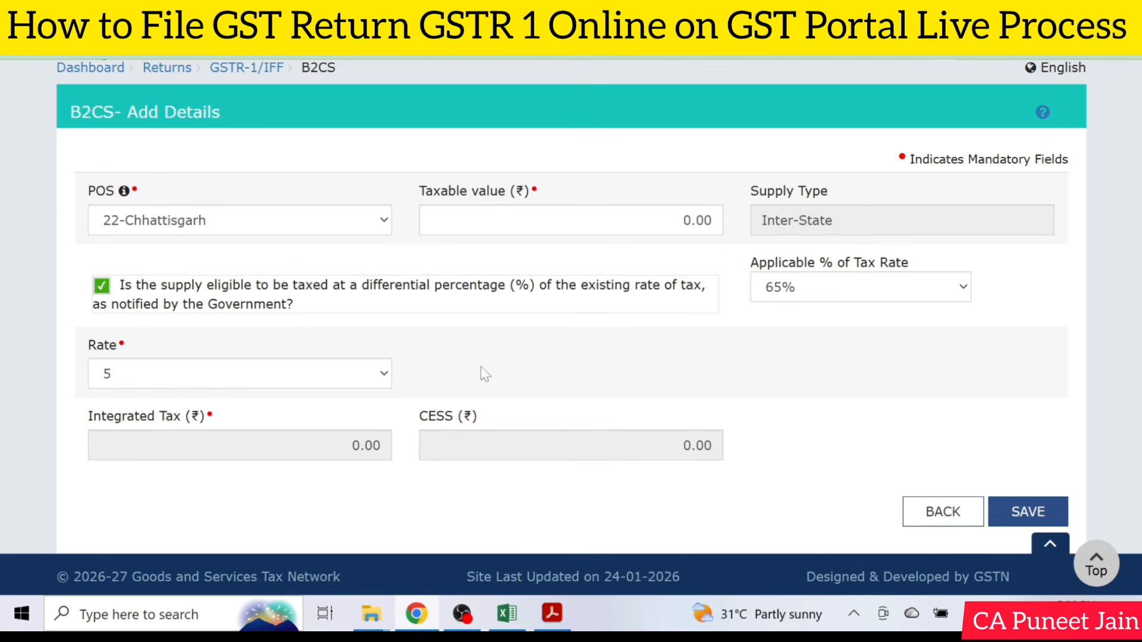
{"action": "left_click", "coordinate": [102, 287]}
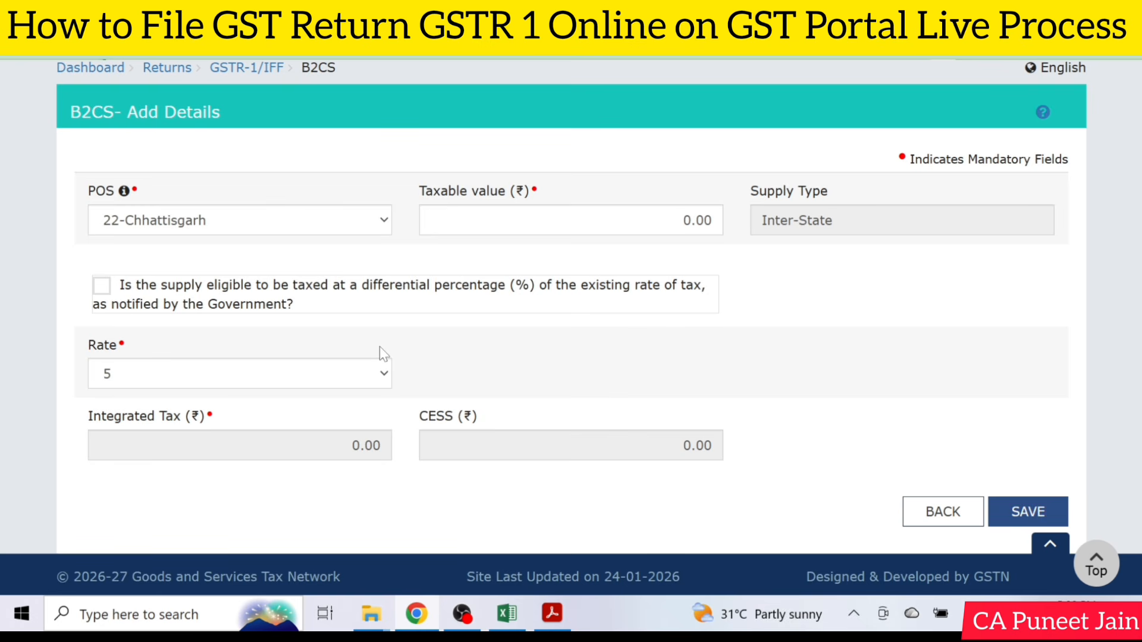
Set the B2CS record's taxable value to 100.
{"action": "left_click", "coordinate": [682, 220]}
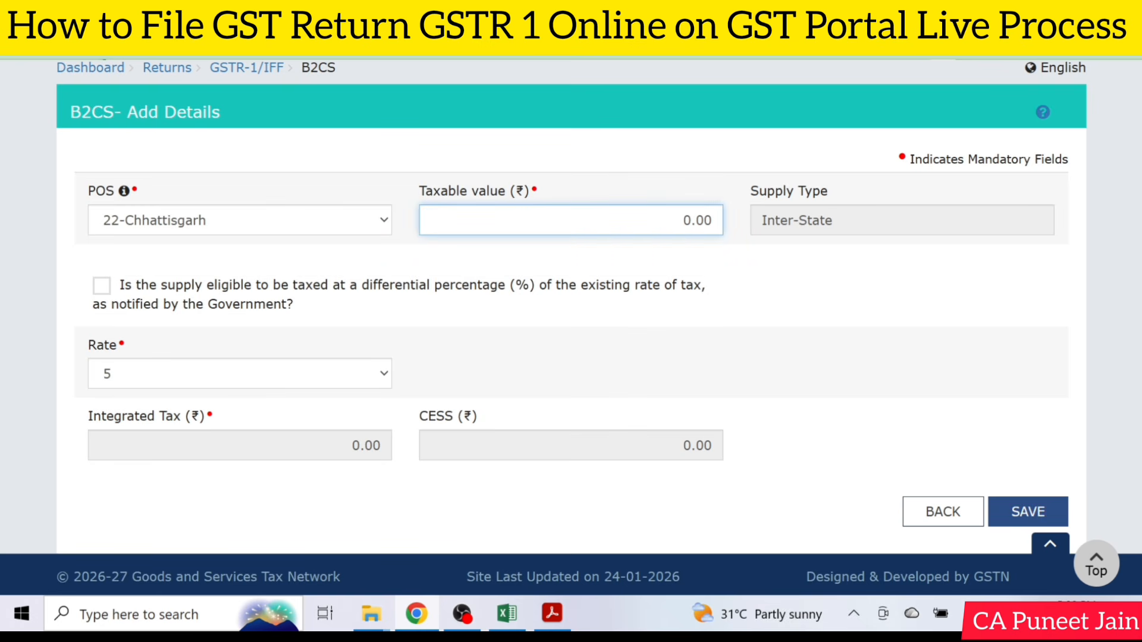
{"action": "key", "text": "BackSpace"}
{"action": "key", "text": "BackSpace"}
{"action": "key", "text": "BackSpace"}
{"action": "key", "text": "BackSpace"}
{"action": "type", "text": "10"}
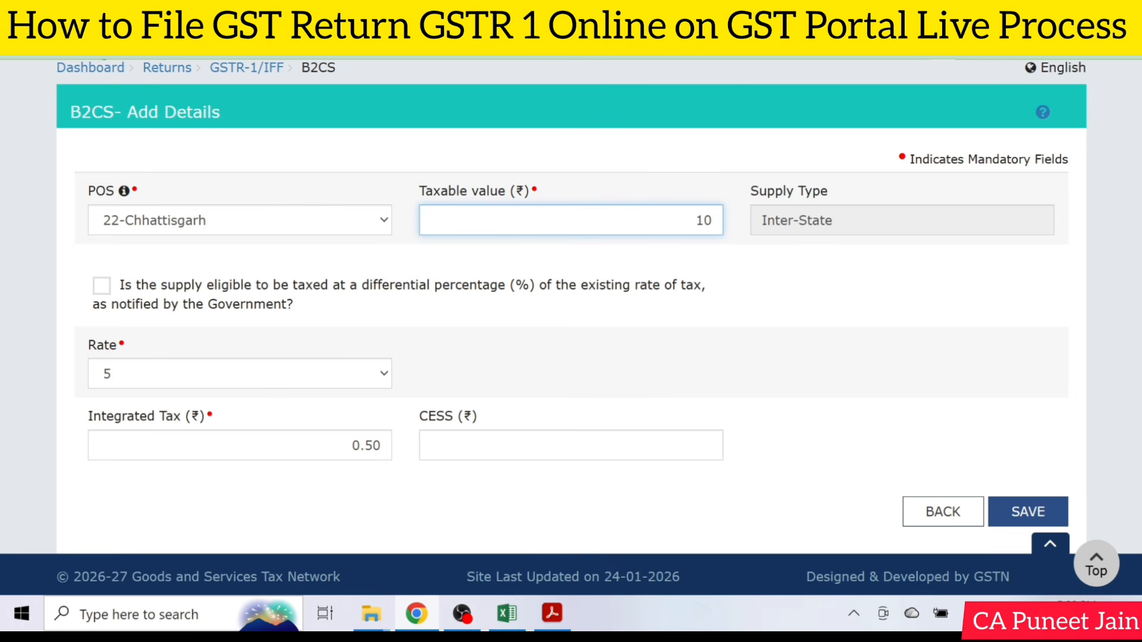
{"action": "type", "text": "0"}
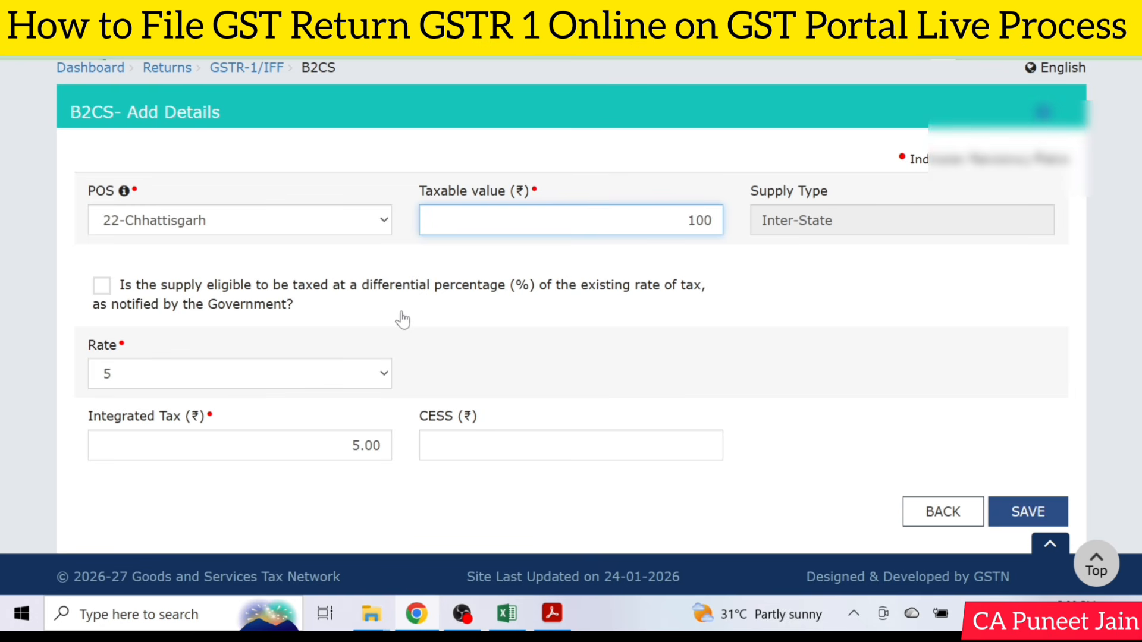
Leave the B2CS form without saving and open the 8A, 8B, 8C, 8D - Nil Rated Supplies section from the record details.
{"action": "left_click", "coordinate": [943, 512]}
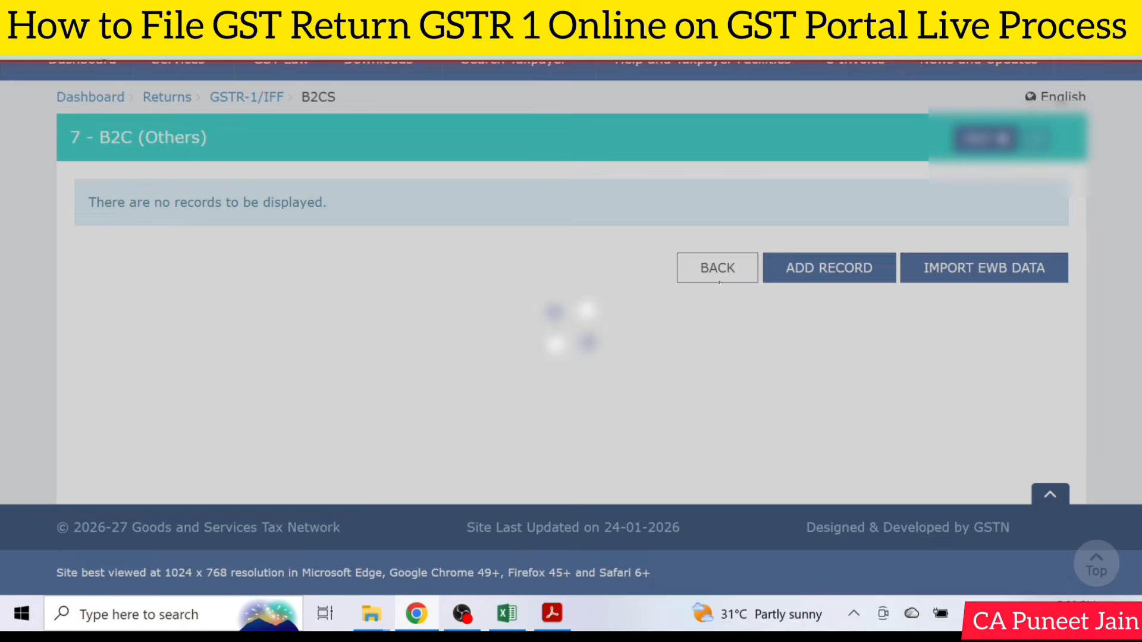
{"action": "left_click", "coordinate": [714, 266]}
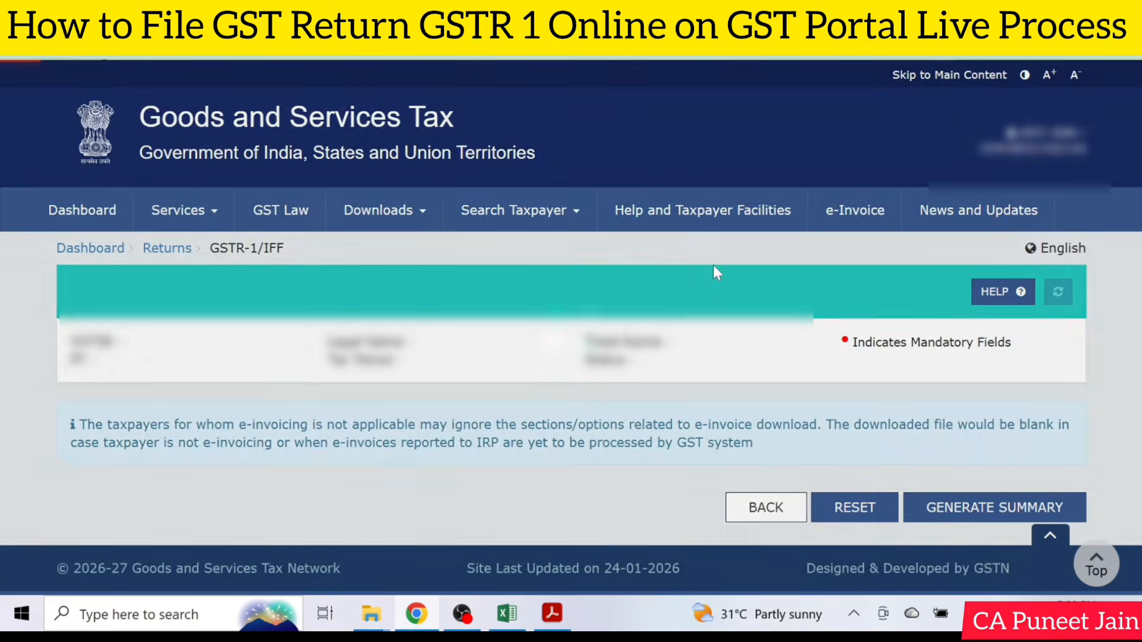
{"action": "scroll", "coordinate": [714, 268], "scroll_direction": "down", "scroll_amount": 5}
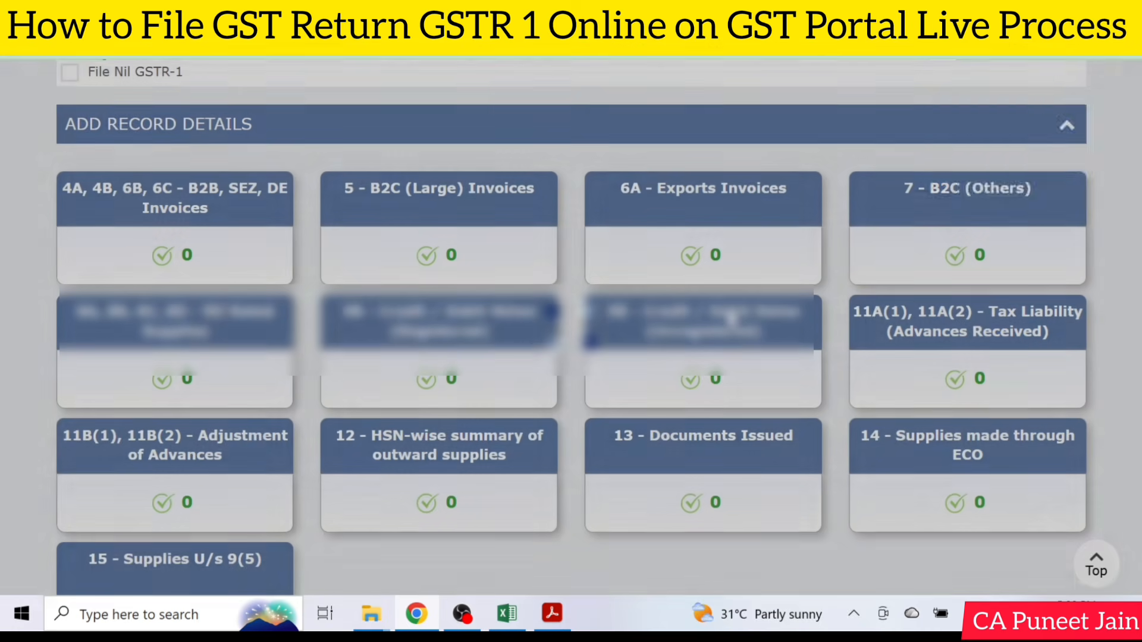
{"action": "scroll", "coordinate": [732, 318], "scroll_direction": "down", "scroll_amount": 2}
{"action": "scroll", "coordinate": [154, 205], "scroll_direction": "up", "scroll_amount": 1}
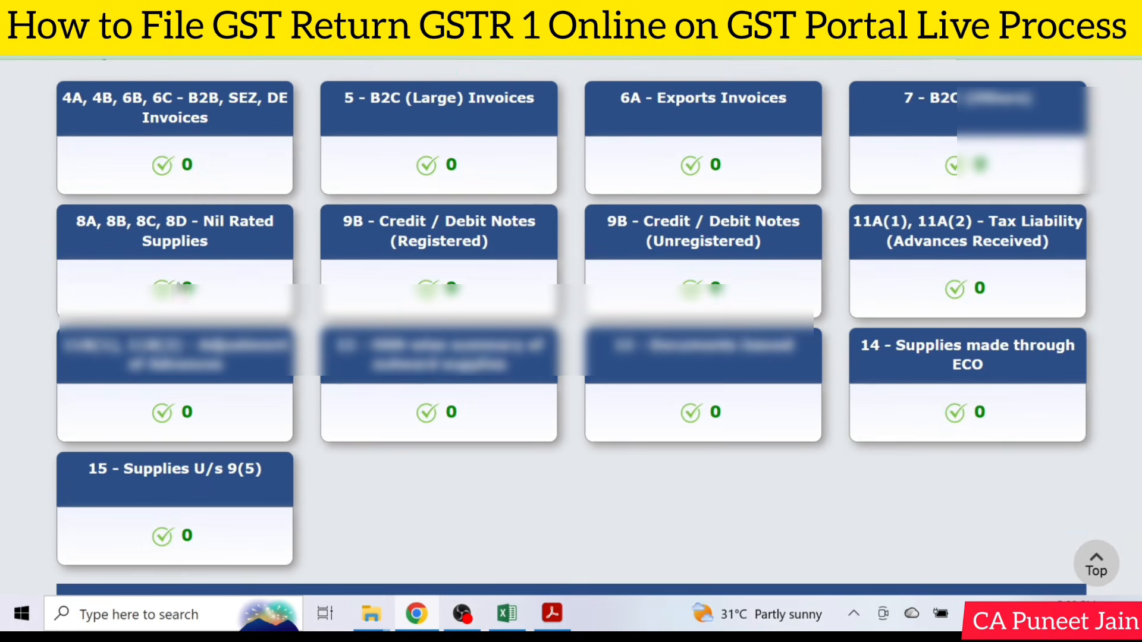
{"action": "left_click", "coordinate": [216, 237]}
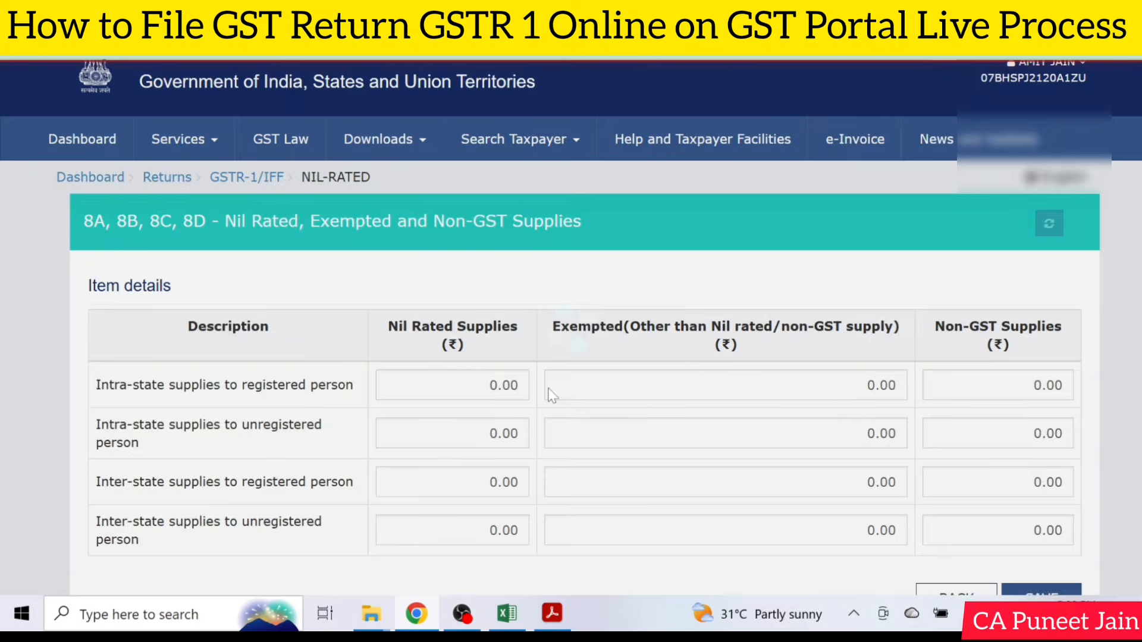
Review the intra-state and inter-state rows for registered and unregistered persons in the nil rated supplies table, and leave it without saving.
{"action": "scroll", "coordinate": [553, 396], "scroll_direction": "down", "scroll_amount": 2}
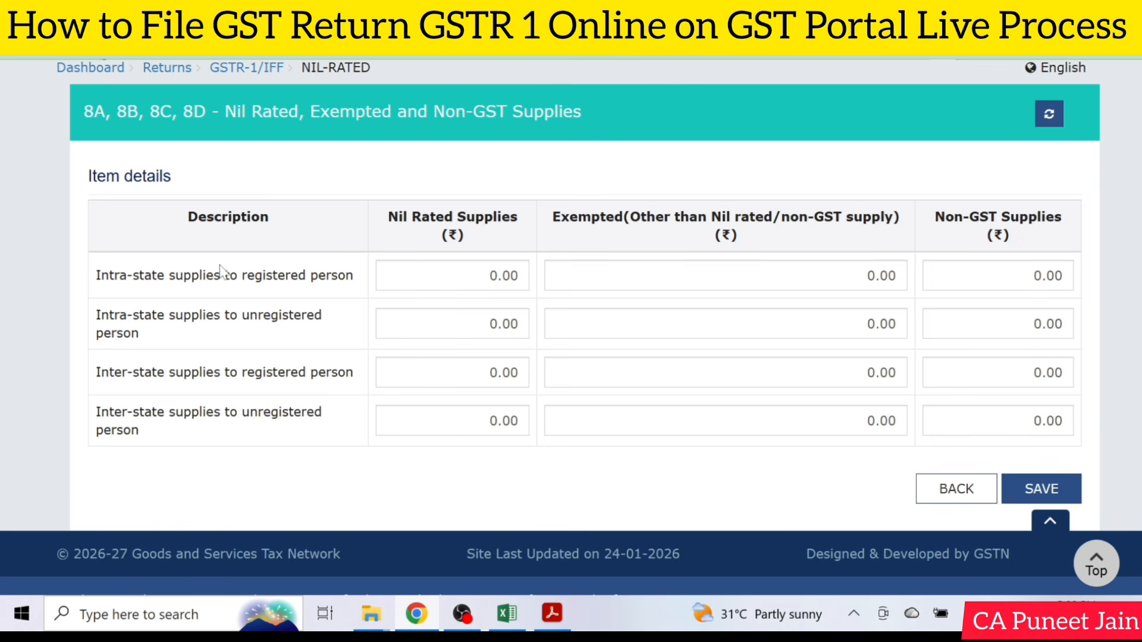
{"action": "left_click_drag", "start_coordinate": [95, 274], "coordinate": [119, 275]}
{"action": "left_click_drag", "start_coordinate": [96, 372], "coordinate": [157, 372]}
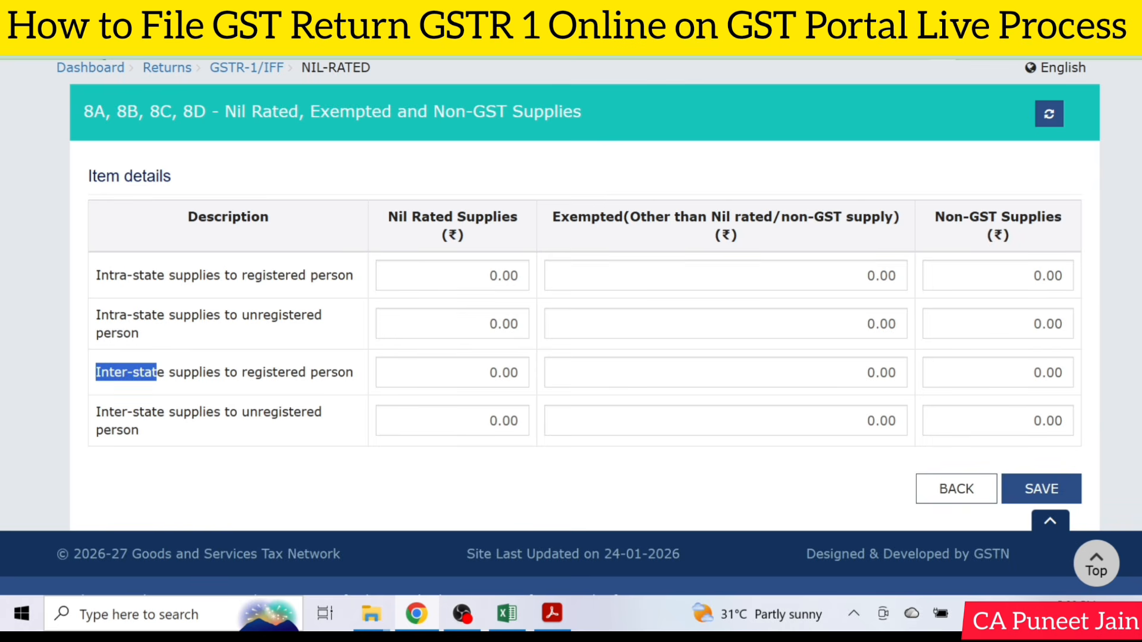
{"action": "left_click_drag", "start_coordinate": [242, 275], "coordinate": [326, 275]}
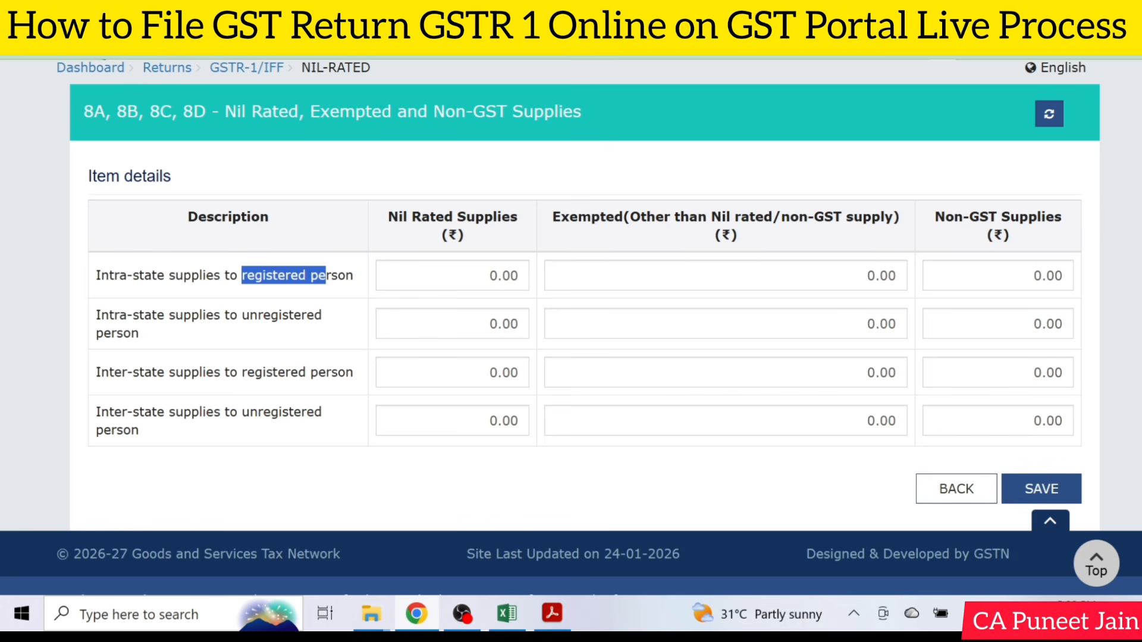
{"action": "left_click", "coordinate": [466, 275]}
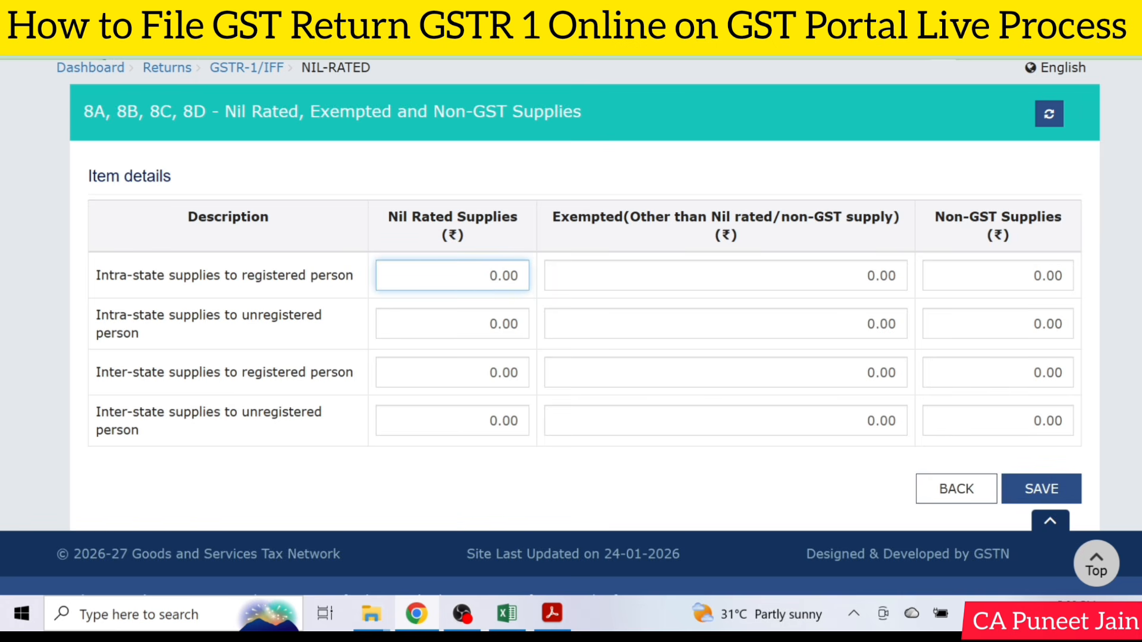
{"action": "left_click", "coordinate": [1035, 488]}
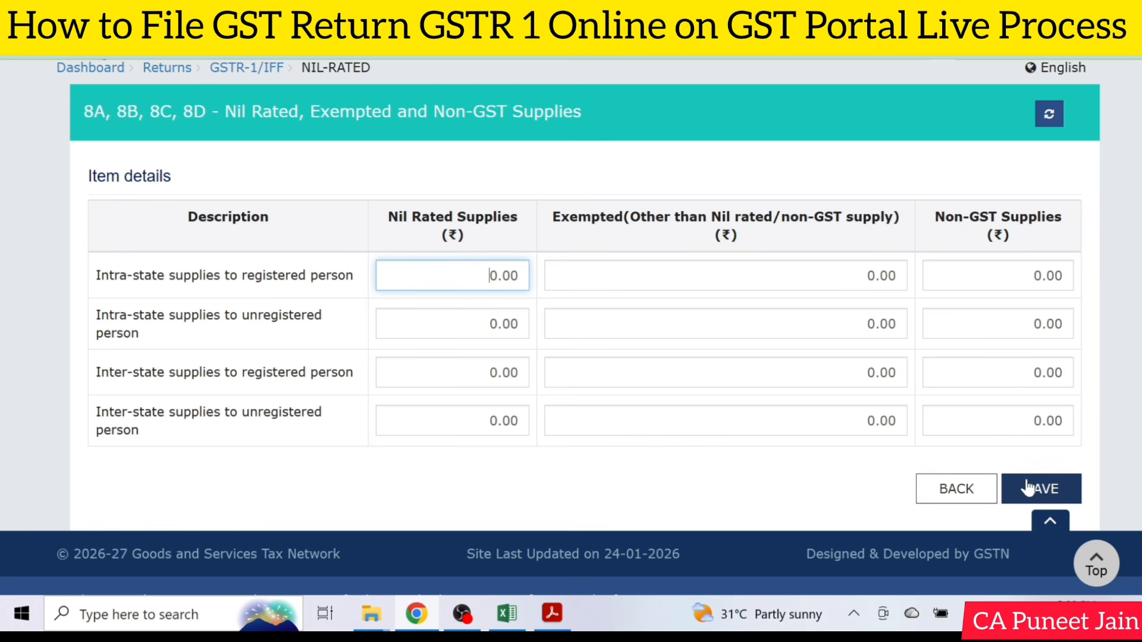
{"action": "left_click", "coordinate": [946, 499]}
Open 9B - Credit / Debit Notes (Registered) from the record details and start adding a record.
{"action": "scroll", "coordinate": [652, 452], "scroll_direction": "down", "scroll_amount": 5}
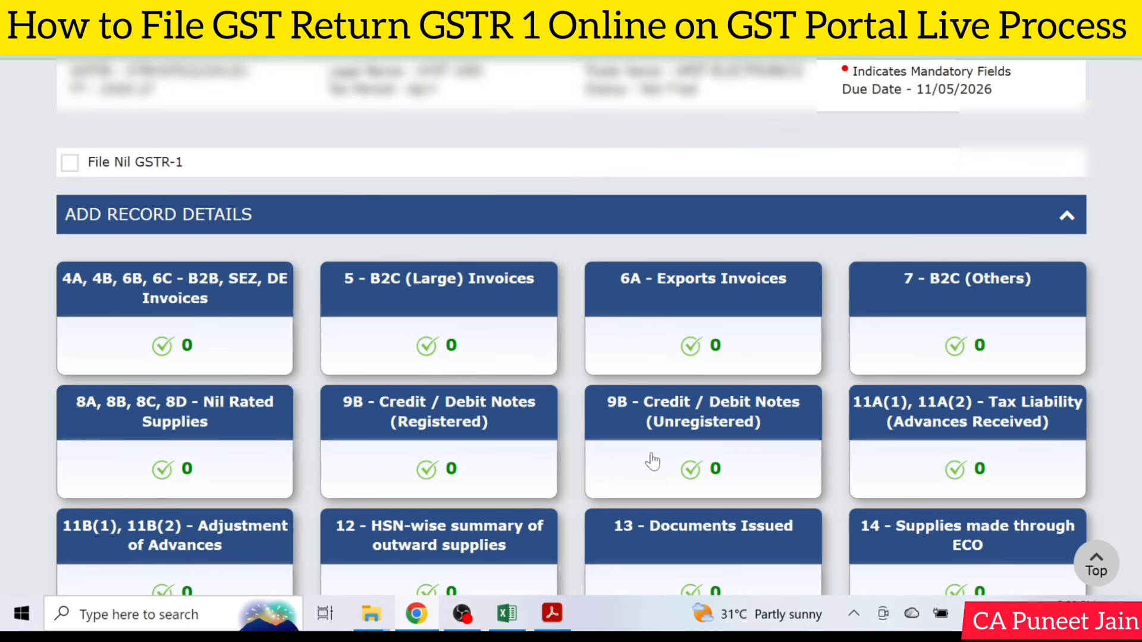
{"action": "scroll", "coordinate": [672, 460], "scroll_direction": "down", "scroll_amount": 2}
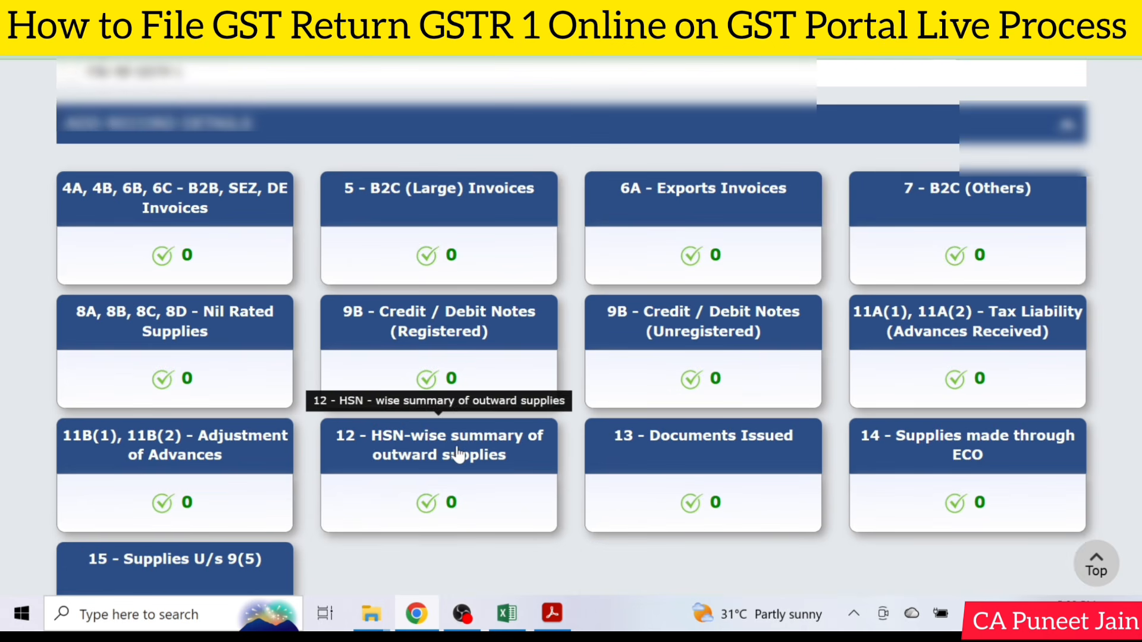
{"action": "scroll", "coordinate": [458, 456], "scroll_direction": "down", "scroll_amount": 2}
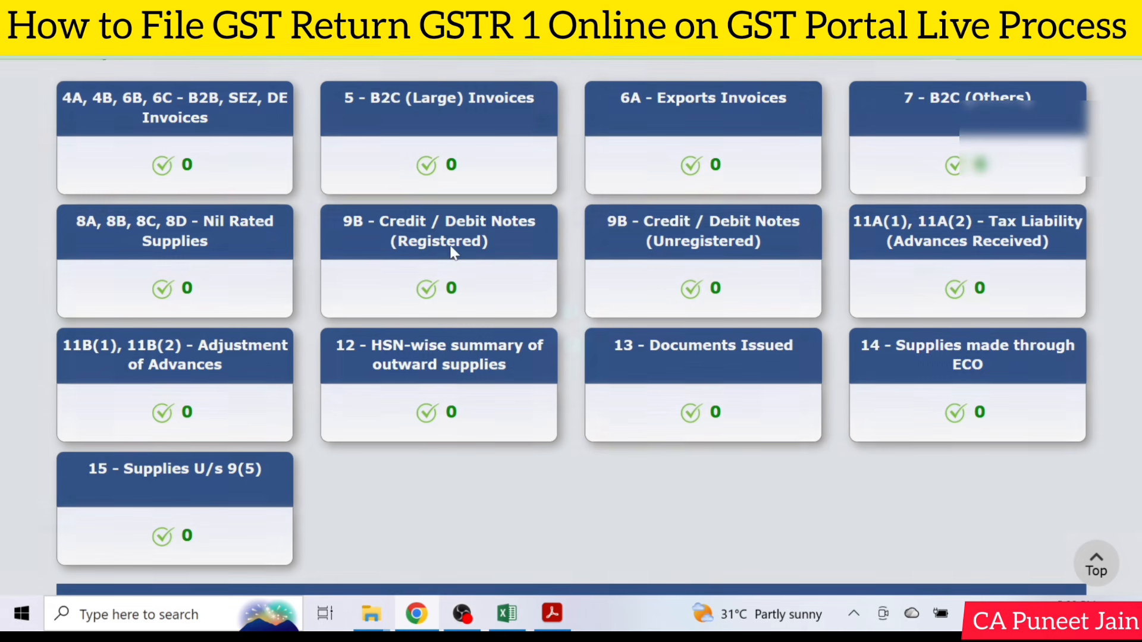
{"action": "left_click", "coordinate": [451, 253]}
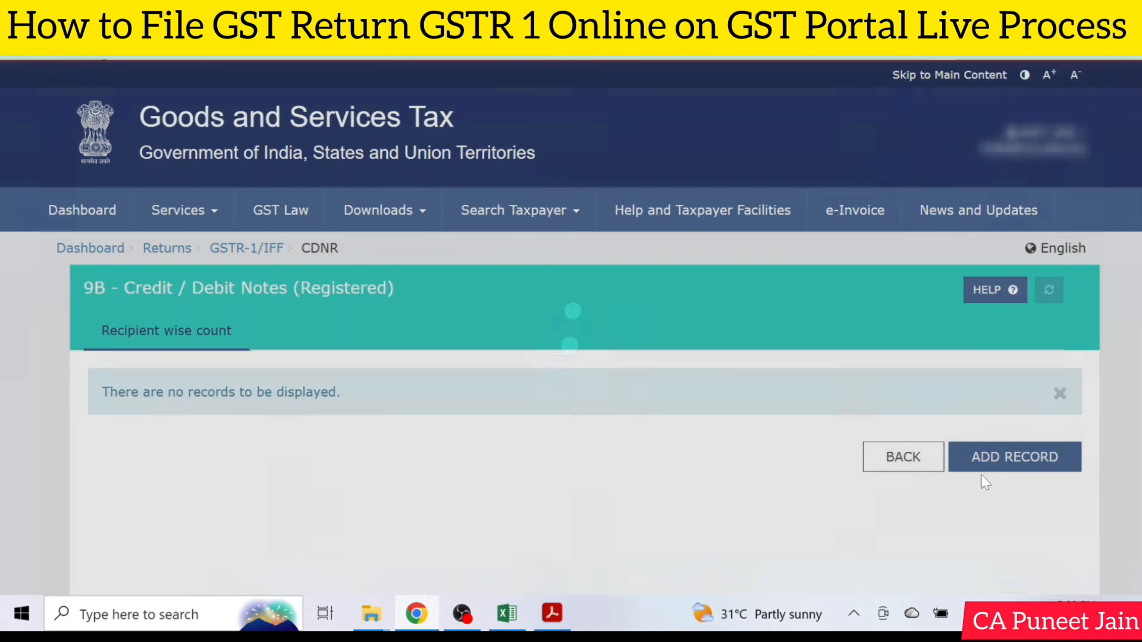
{"action": "left_click", "coordinate": [1046, 453]}
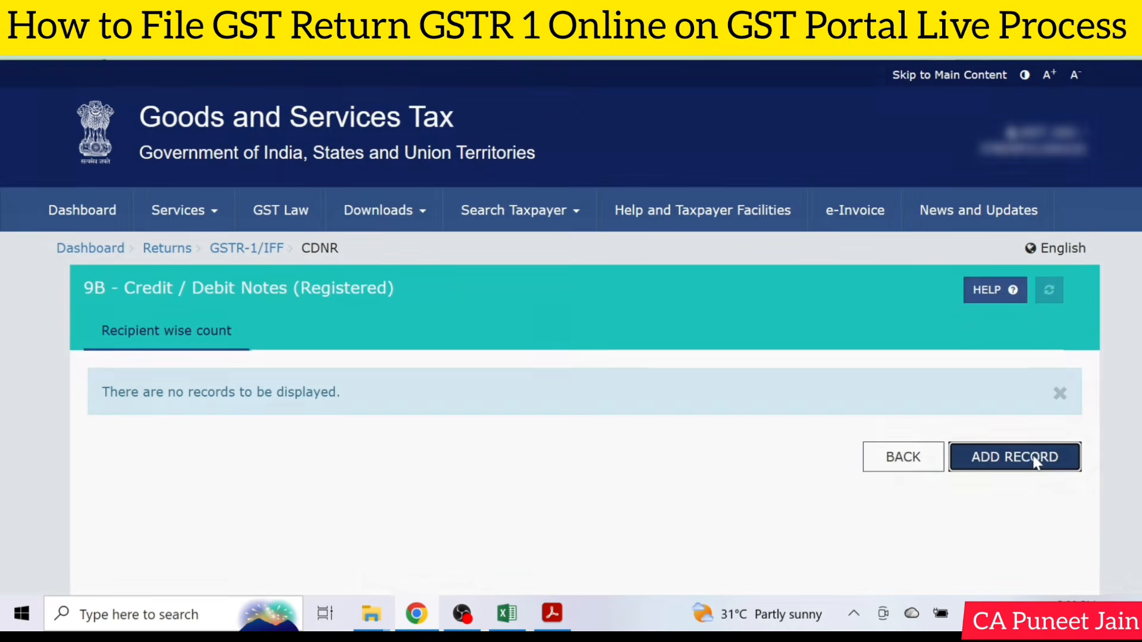
Set the note type to Credit, review the note value and other note fields, and leave the form without saving.
{"action": "scroll", "coordinate": [709, 424], "scroll_direction": "down", "scroll_amount": 6}
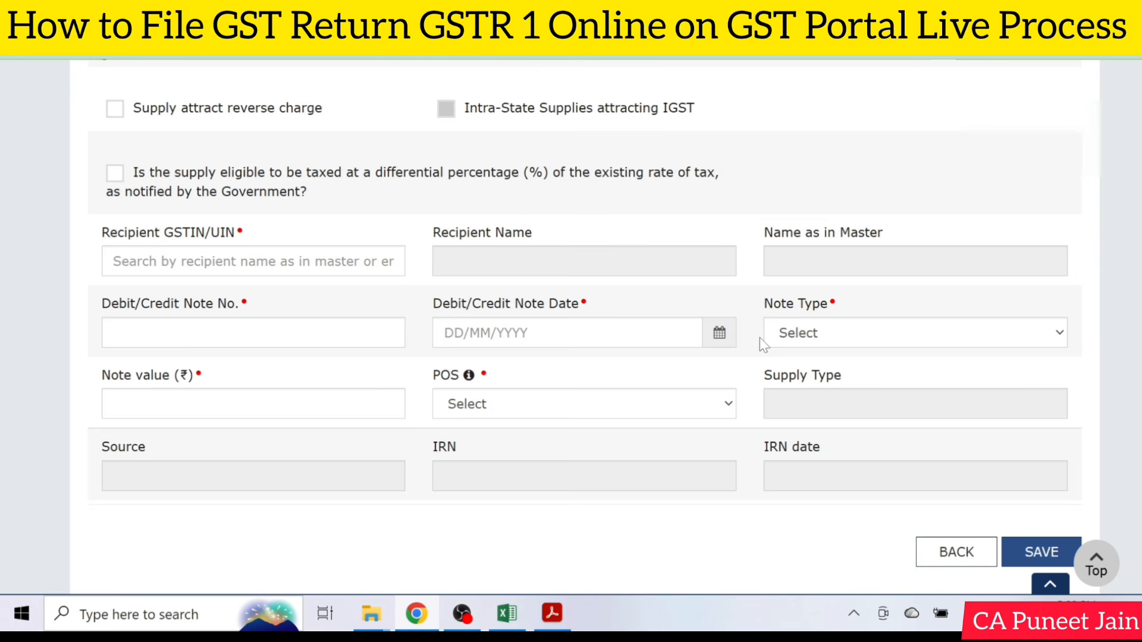
{"action": "left_click", "coordinate": [805, 337]}
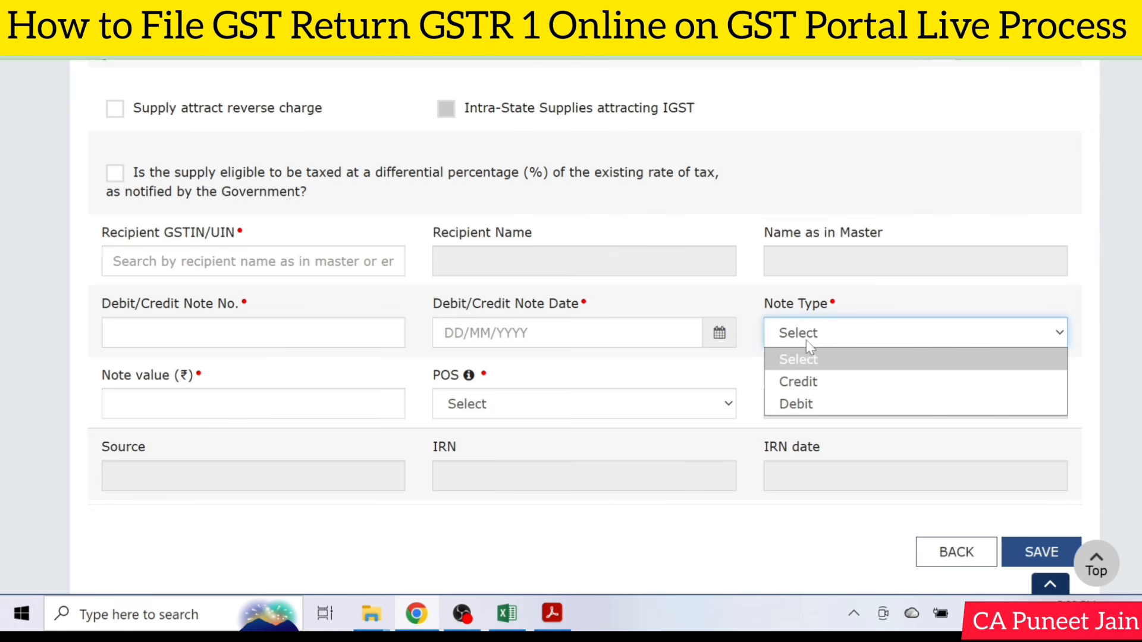
{"action": "left_click", "coordinate": [815, 381]}
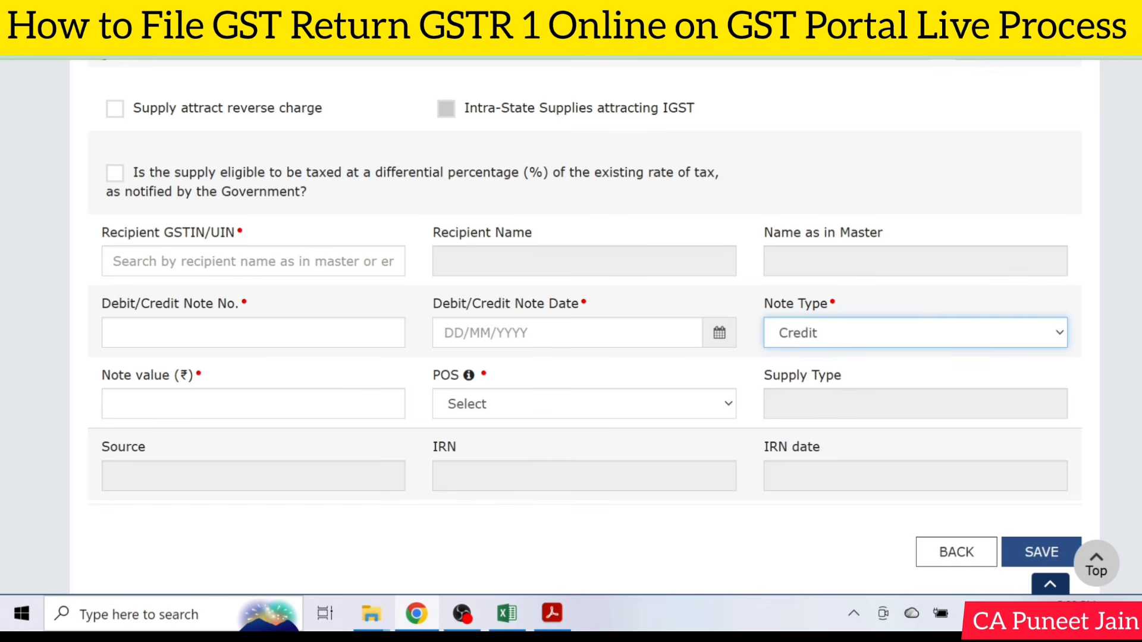
{"action": "scroll", "coordinate": [511, 332], "scroll_direction": "down", "scroll_amount": 2}
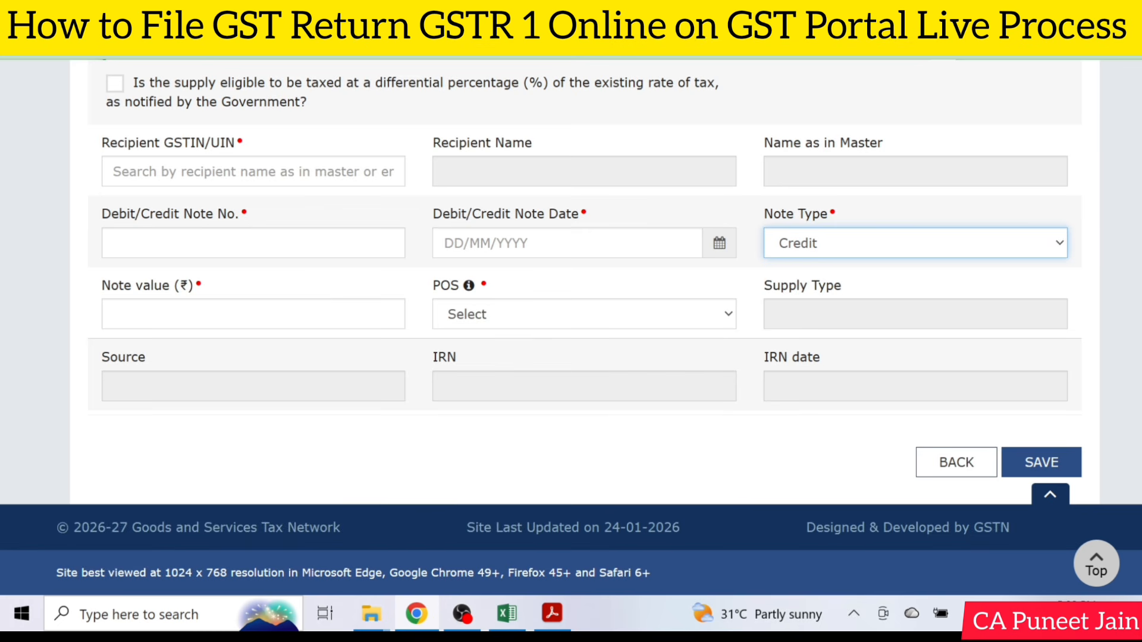
{"action": "left_click", "coordinate": [392, 314]}
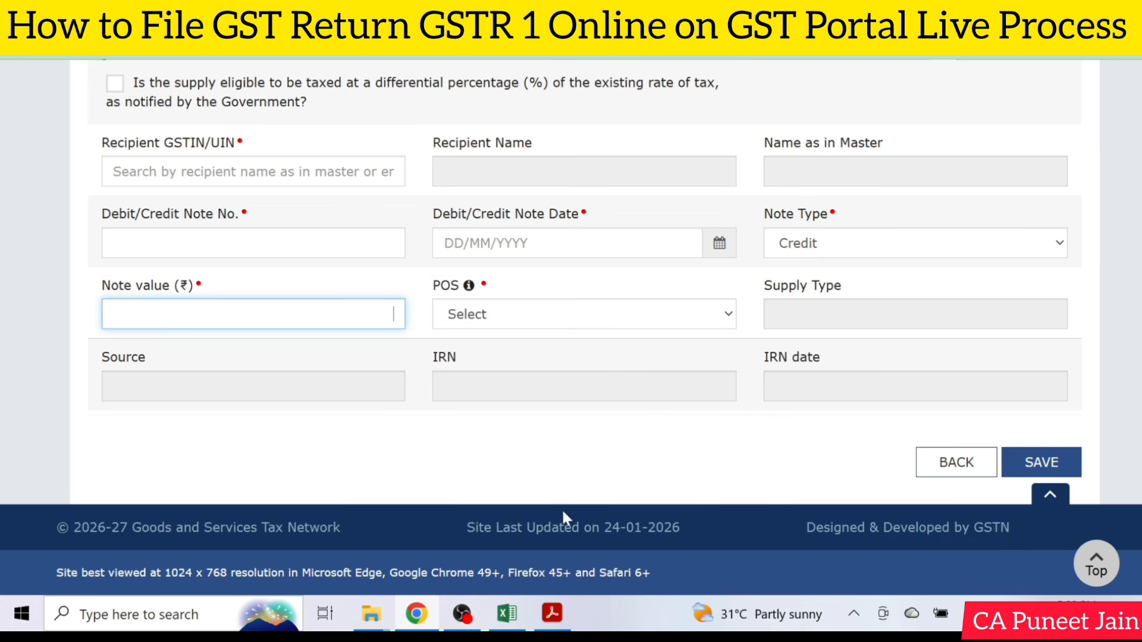
{"action": "left_click", "coordinate": [962, 463]}
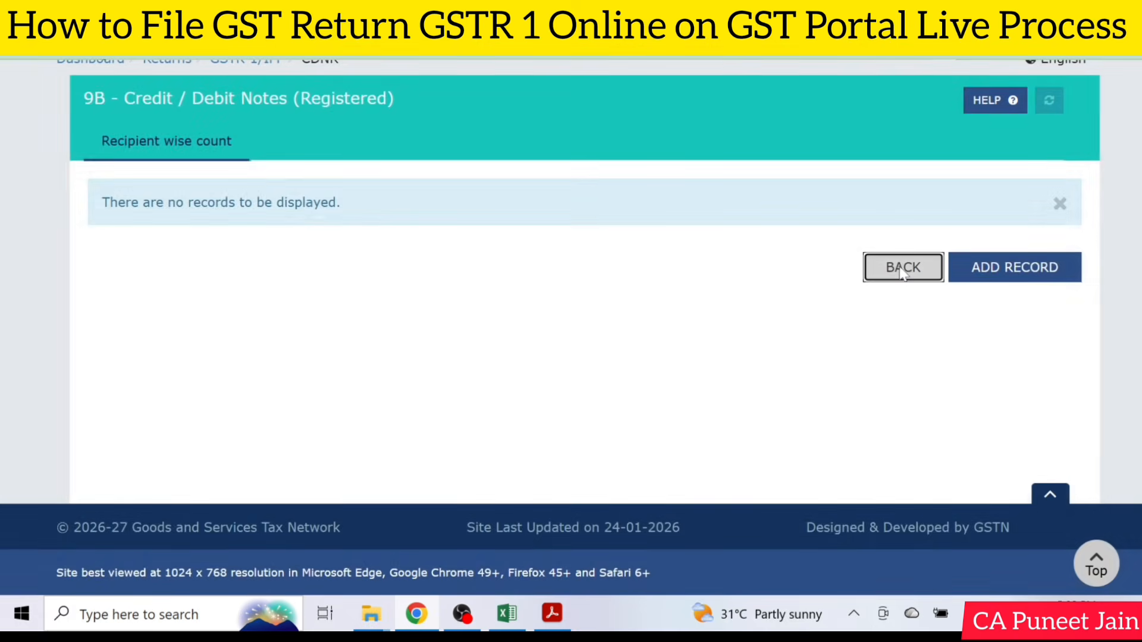
Return to the record details, open 9B - Credit / Debit Notes (Unregistered), and start adding a record.
{"action": "left_click", "coordinate": [902, 267]}
{"action": "scroll", "coordinate": [815, 375], "scroll_direction": "down", "scroll_amount": 5}
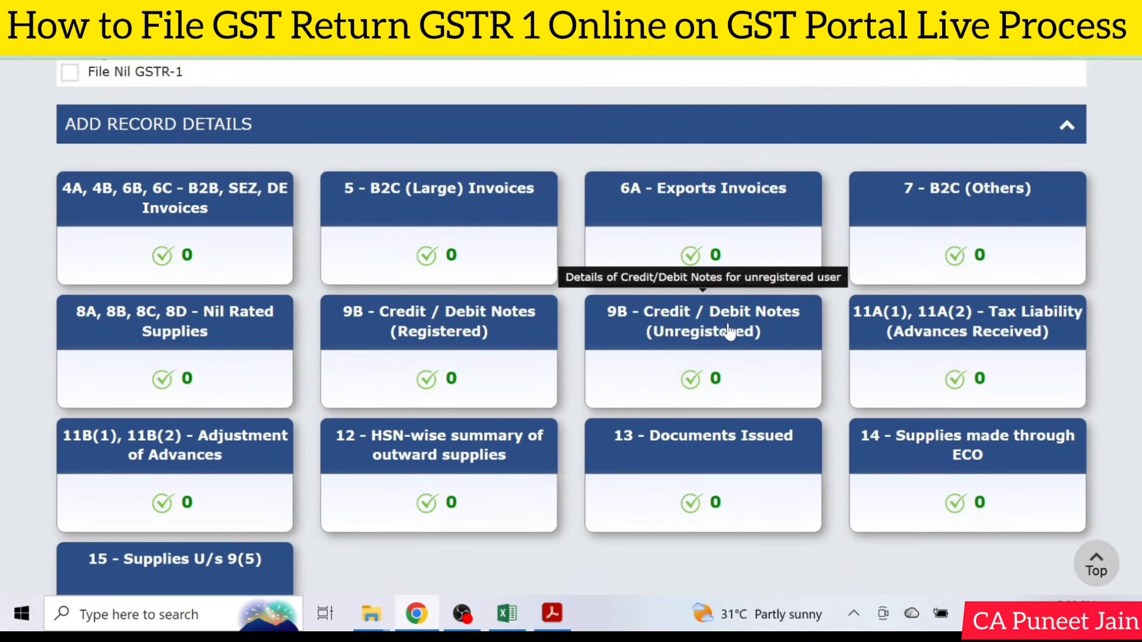
{"action": "left_click", "coordinate": [730, 332]}
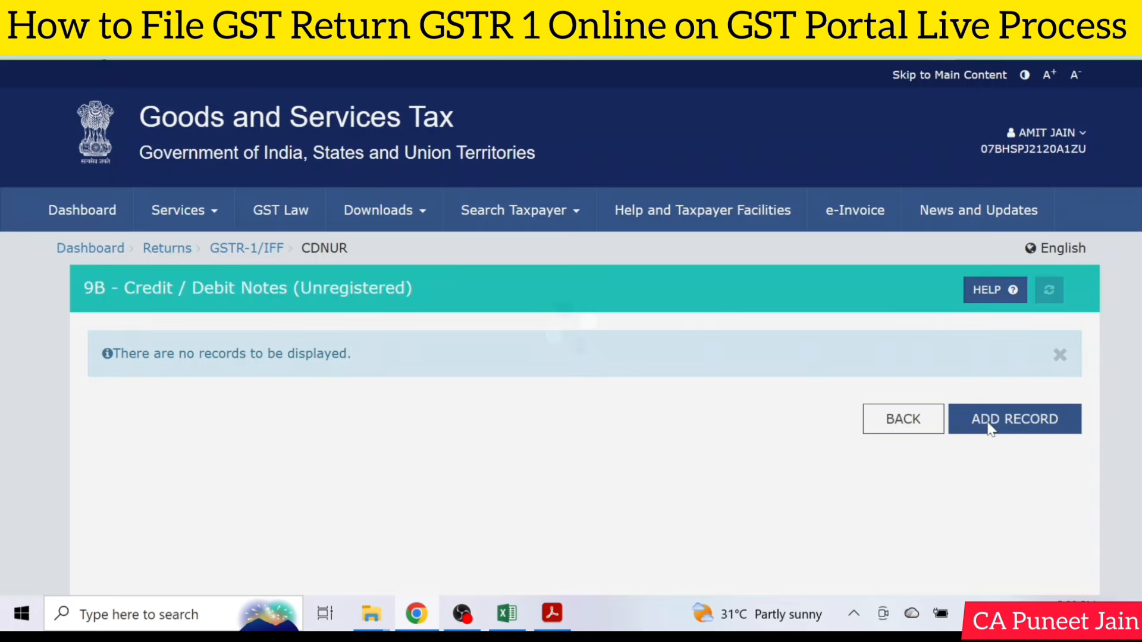
{"action": "left_click", "coordinate": [987, 424]}
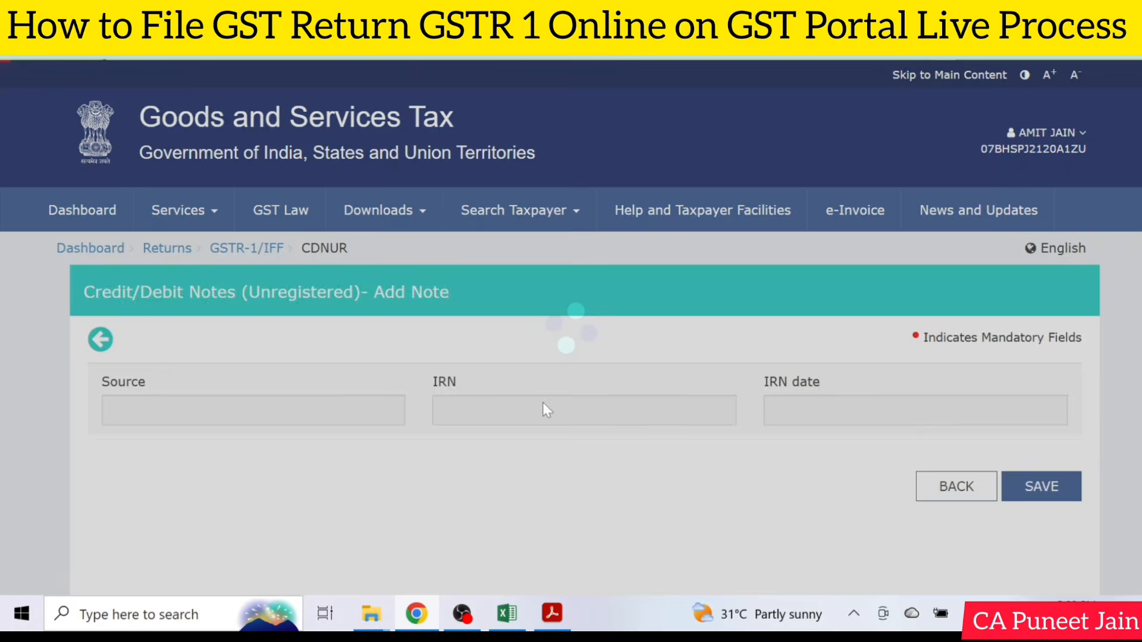
Set the note type to Credit for the B2CL note and review the item details by tax rate.
{"action": "scroll", "coordinate": [377, 406], "scroll_direction": "down", "scroll_amount": 1}
{"action": "scroll", "coordinate": [378, 406], "scroll_direction": "down", "scroll_amount": 4}
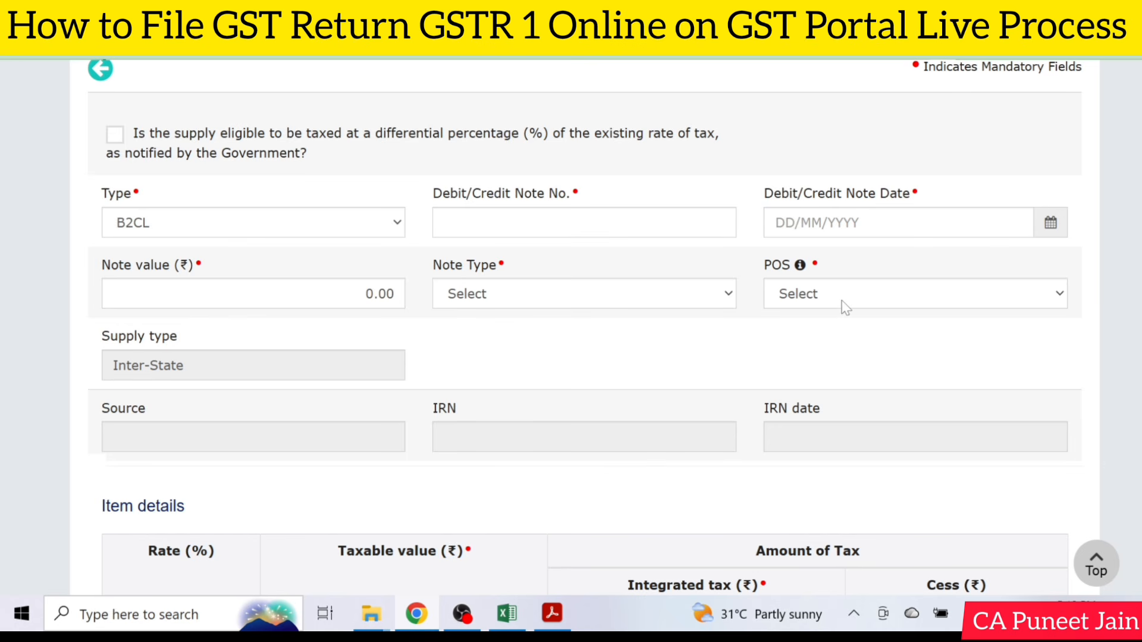
{"action": "left_click", "coordinate": [514, 304]}
{"action": "left_click", "coordinate": [532, 341]}
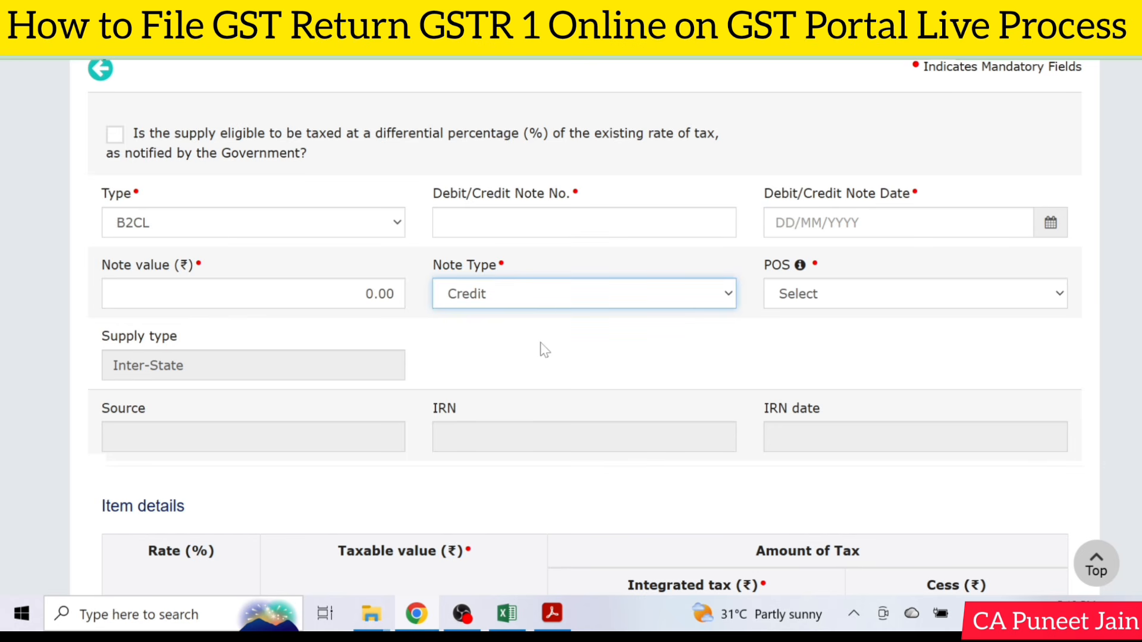
{"action": "scroll", "coordinate": [541, 349], "scroll_direction": "down", "scroll_amount": 6}
{"action": "scroll", "coordinate": [395, 403], "scroll_direction": "down", "scroll_amount": 8}
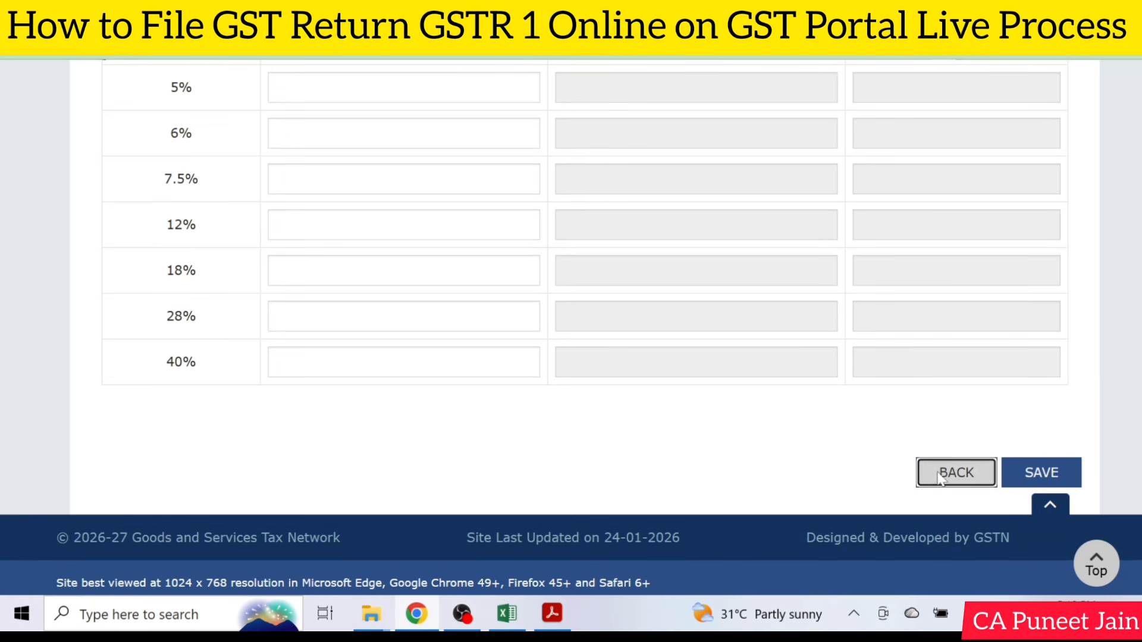
Leave the unregistered credit/debit note form without saving and go back to the GSTR-1 record details.
{"action": "left_click", "coordinate": [939, 474]}
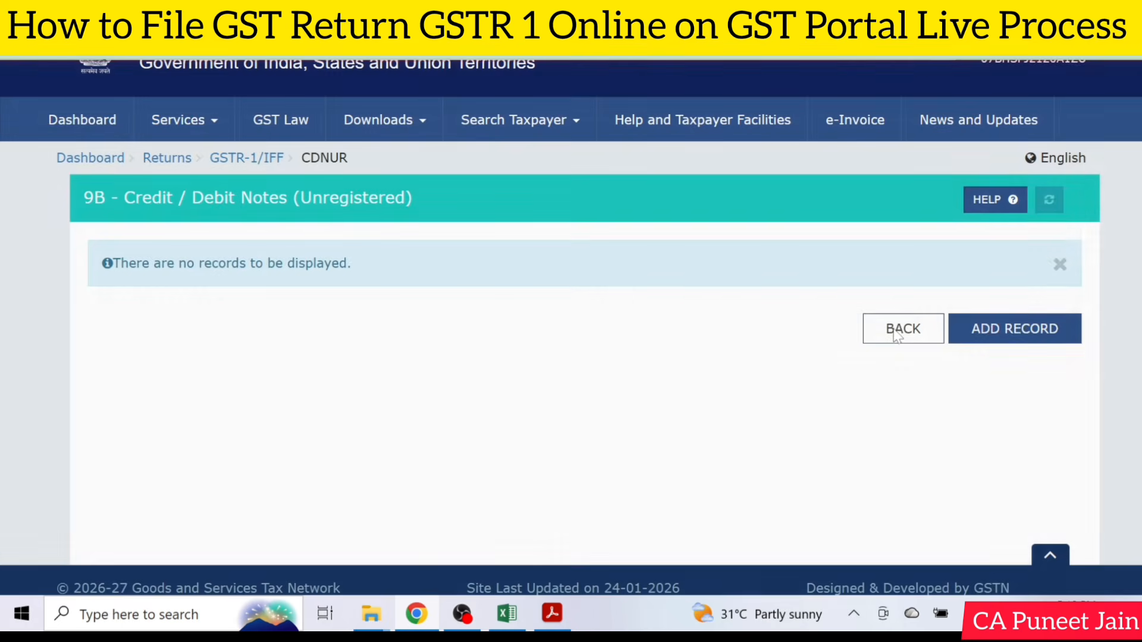
{"action": "left_click", "coordinate": [896, 329]}
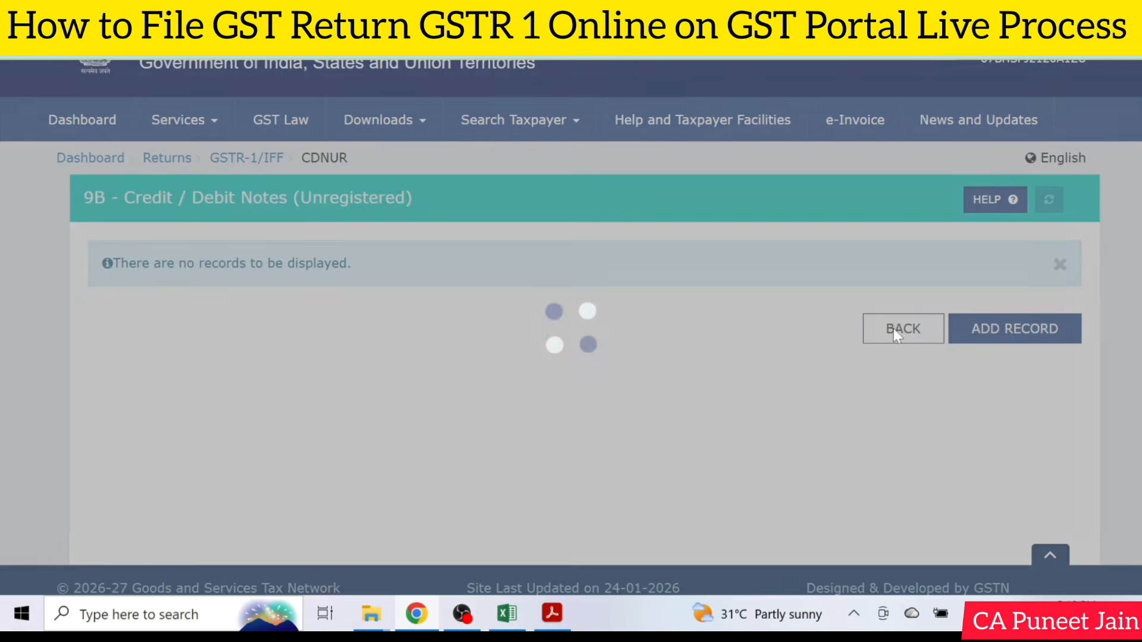
{"action": "scroll", "coordinate": [893, 328], "scroll_direction": "down", "scroll_amount": 4}
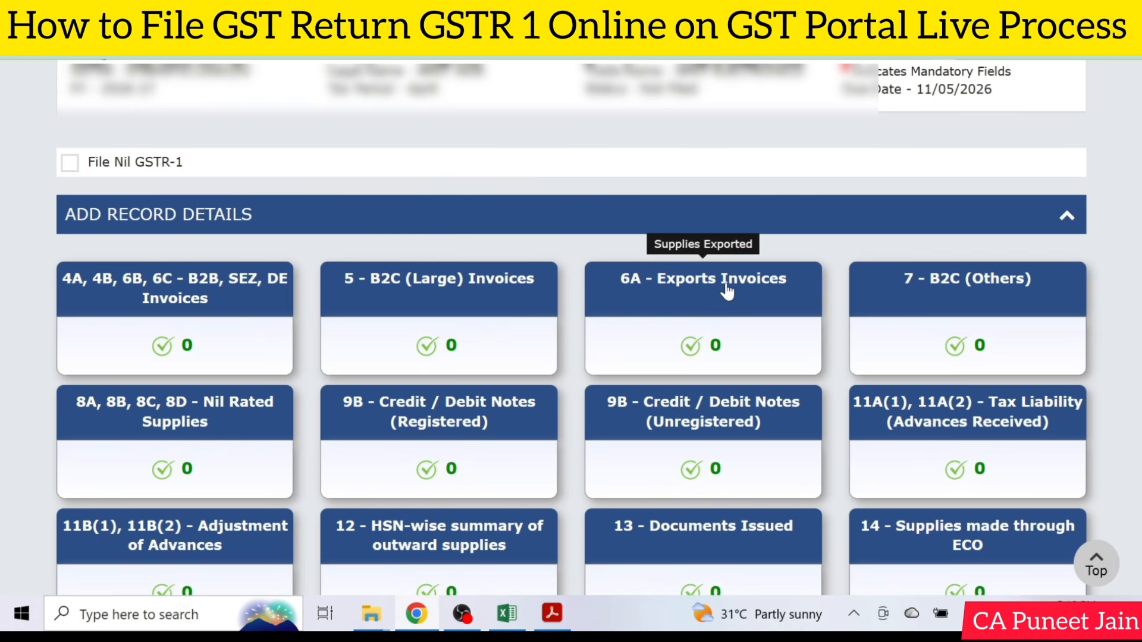
{"action": "scroll", "coordinate": [995, 310], "scroll_direction": "down", "scroll_amount": 2}
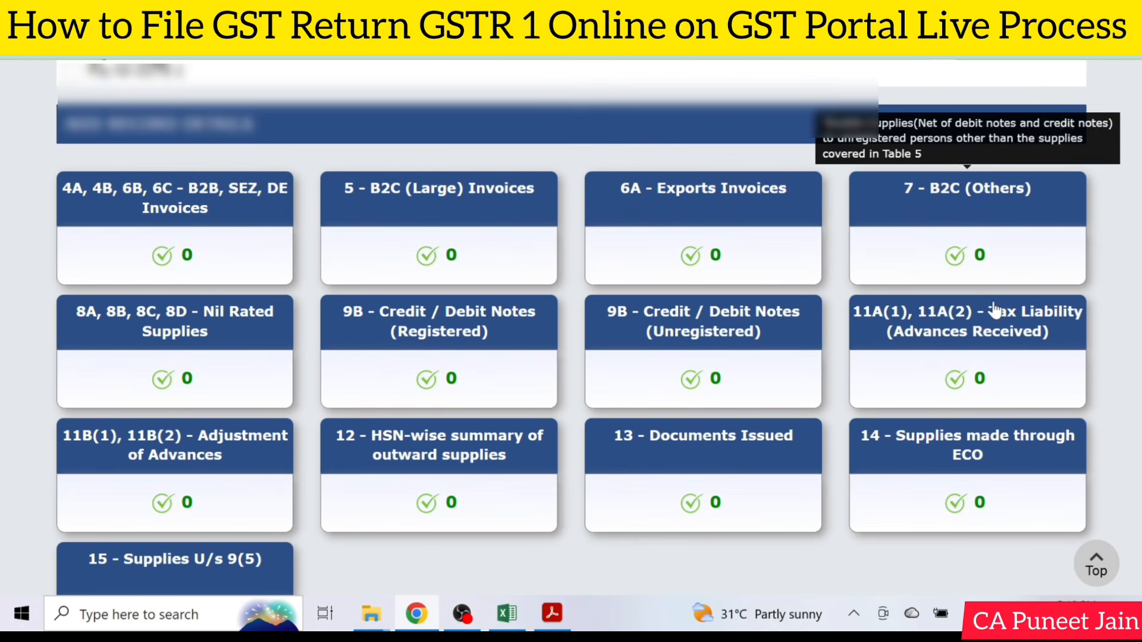